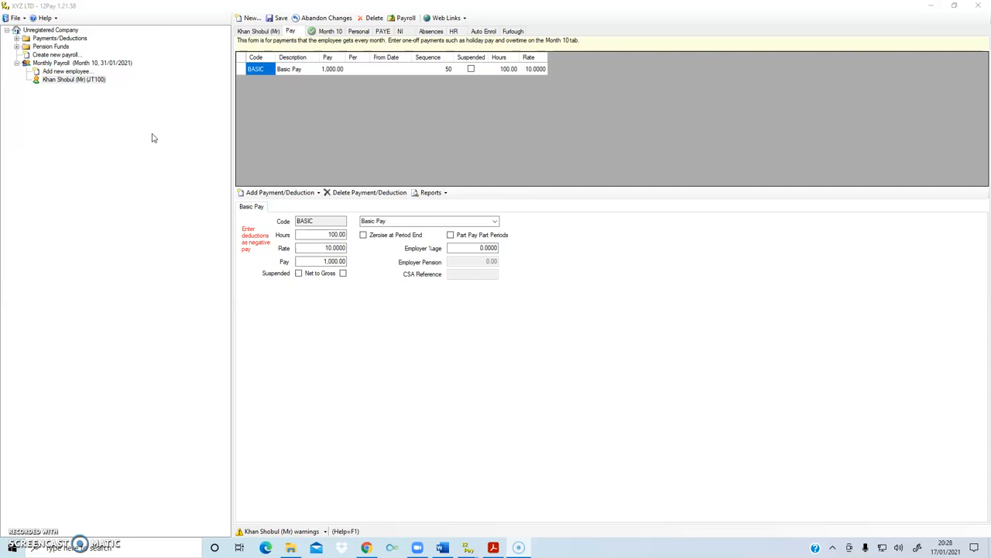
Review the hours, rate and pay in the employee's Basic Pay payment history, and close the history
{"action": "double_click", "coordinate": [261, 70]}
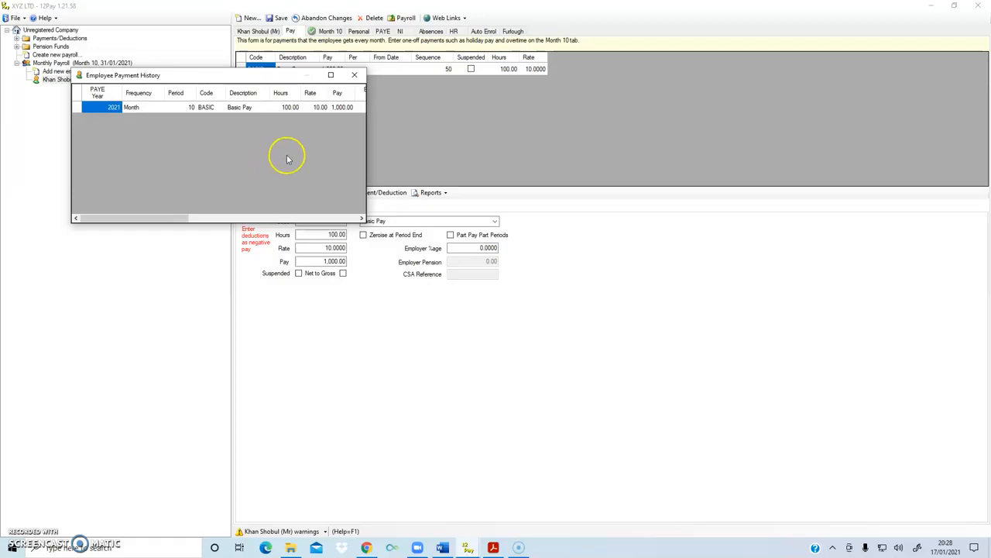
{"action": "left_click", "coordinate": [341, 109]}
{"action": "left_click", "coordinate": [288, 110]}
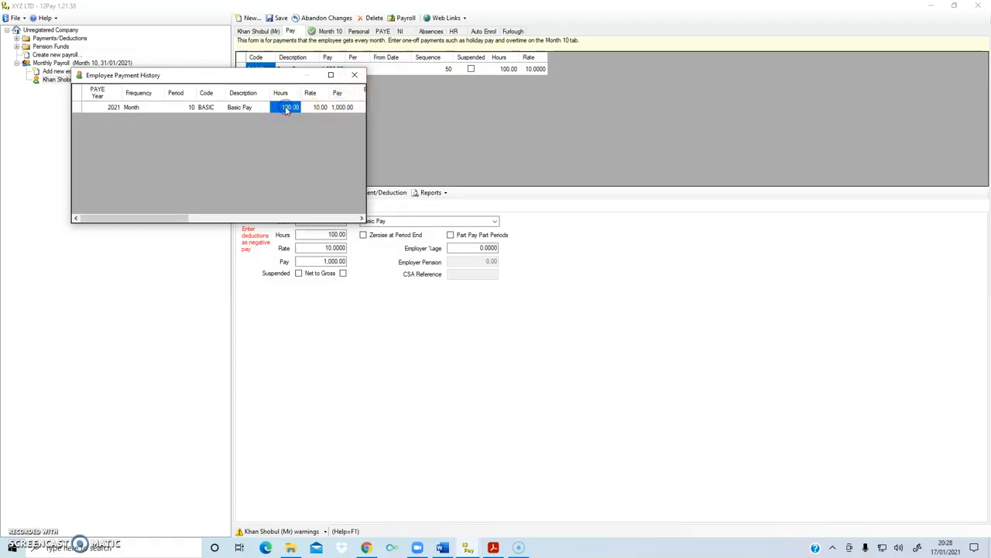
{"action": "left_click", "coordinate": [321, 109]}
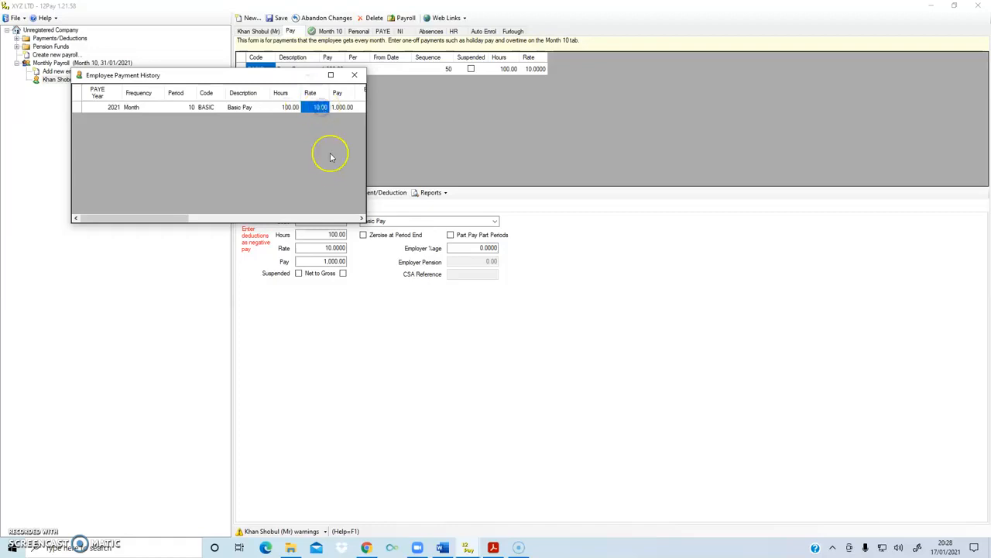
{"action": "left_click", "coordinate": [354, 76]}
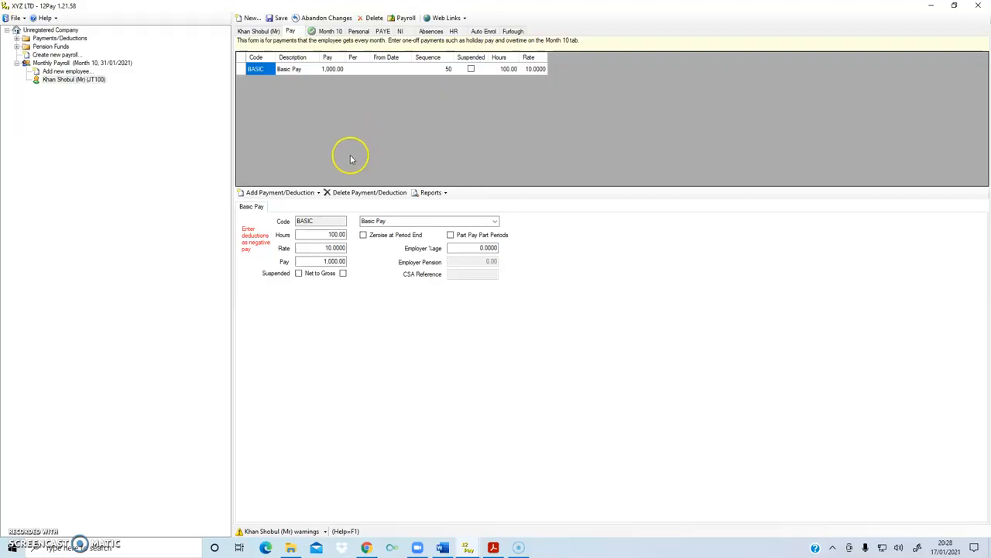
Add a Holiday Pay payment to the employee with 10 hours at a rate of 5
{"action": "left_click", "coordinate": [315, 195]}
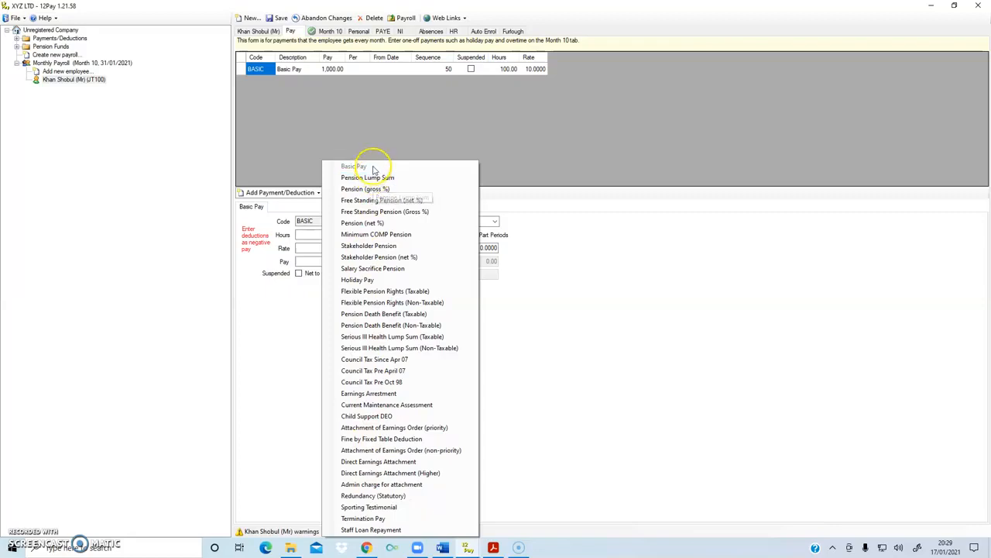
{"action": "left_click", "coordinate": [359, 279]}
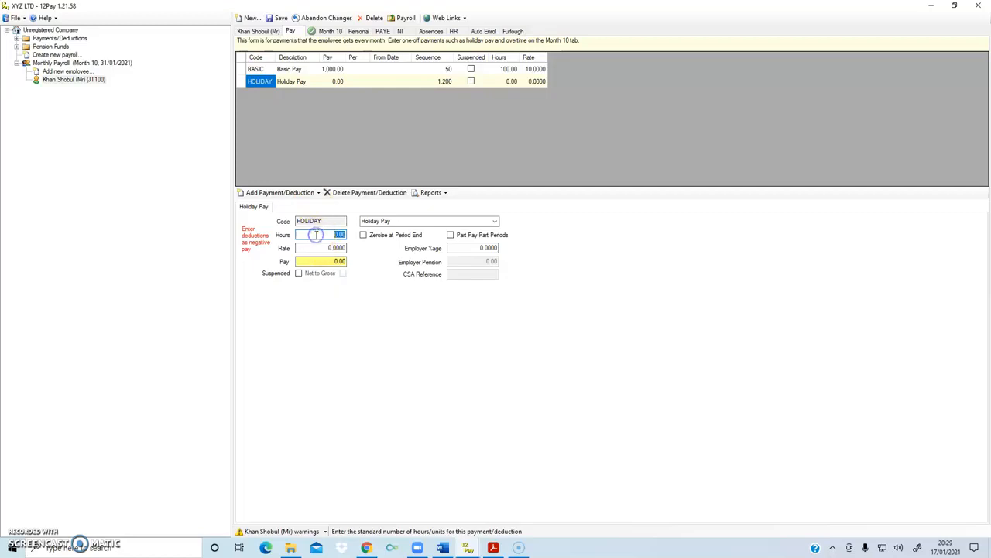
{"action": "type", "text": "10"}
{"action": "left_click", "coordinate": [326, 248]}
{"action": "type", "text": "5"}
{"action": "key", "text": "Tab"}
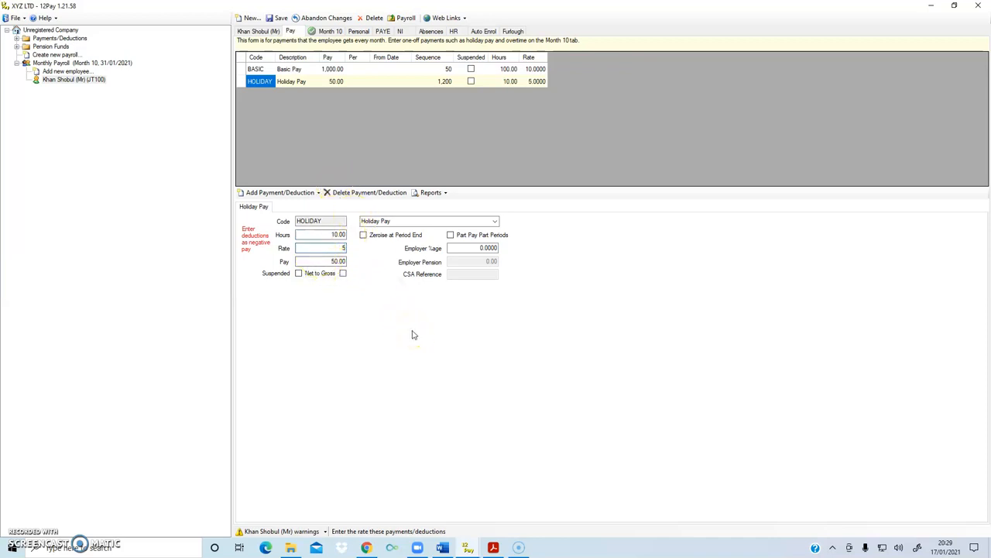
Review the payment types available for the employee and the company's full Payments/Deductions list
{"action": "left_click", "coordinate": [318, 192]}
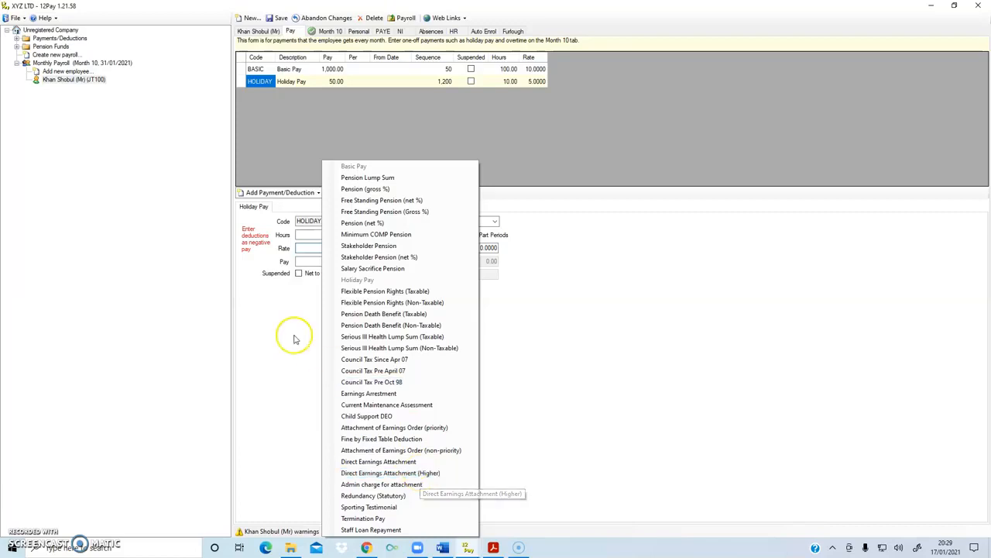
{"action": "left_click", "coordinate": [121, 172]}
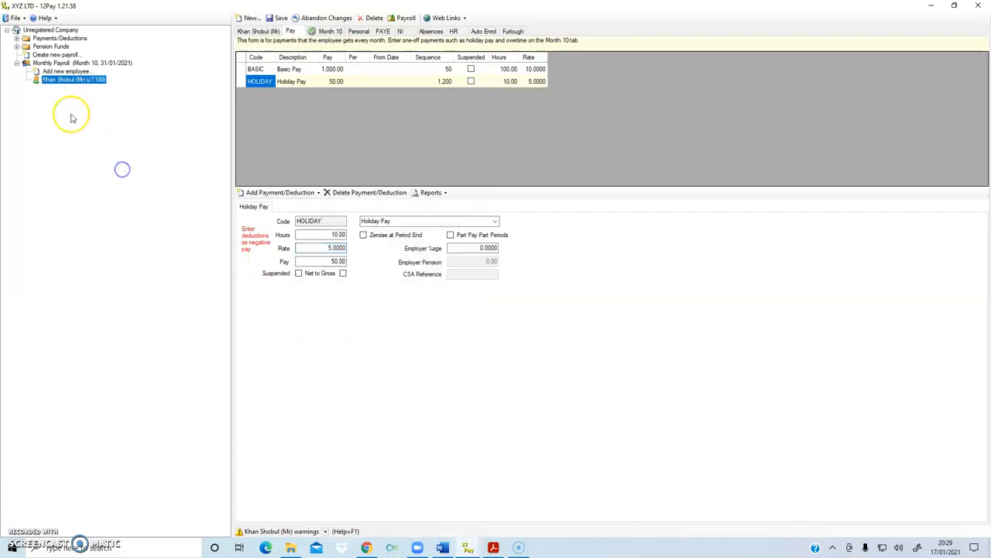
{"action": "left_click", "coordinate": [51, 38]}
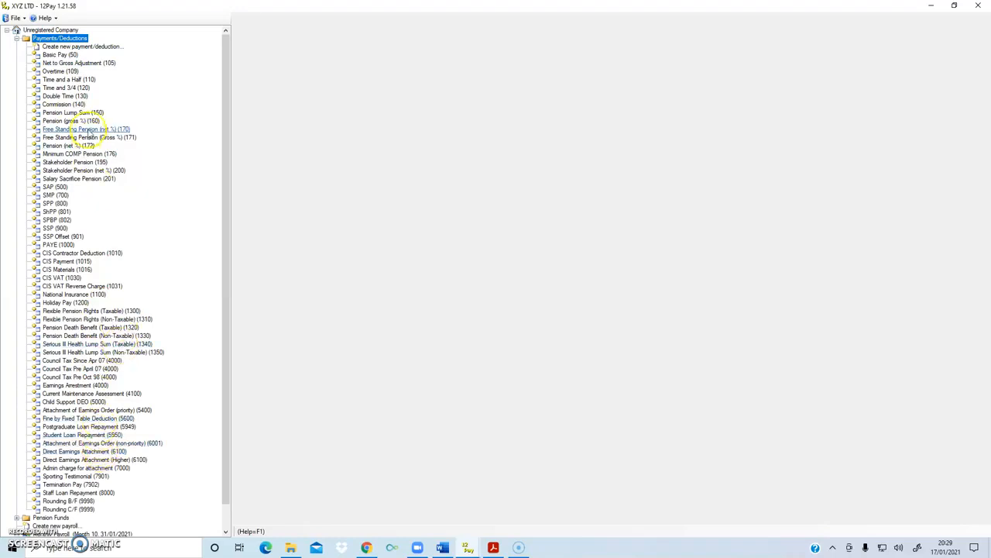
{"action": "scroll", "coordinate": [130, 278], "scroll_direction": "down", "scroll_amount": 1}
{"action": "scroll", "coordinate": [128, 280], "scroll_direction": "up", "scroll_amount": 1}
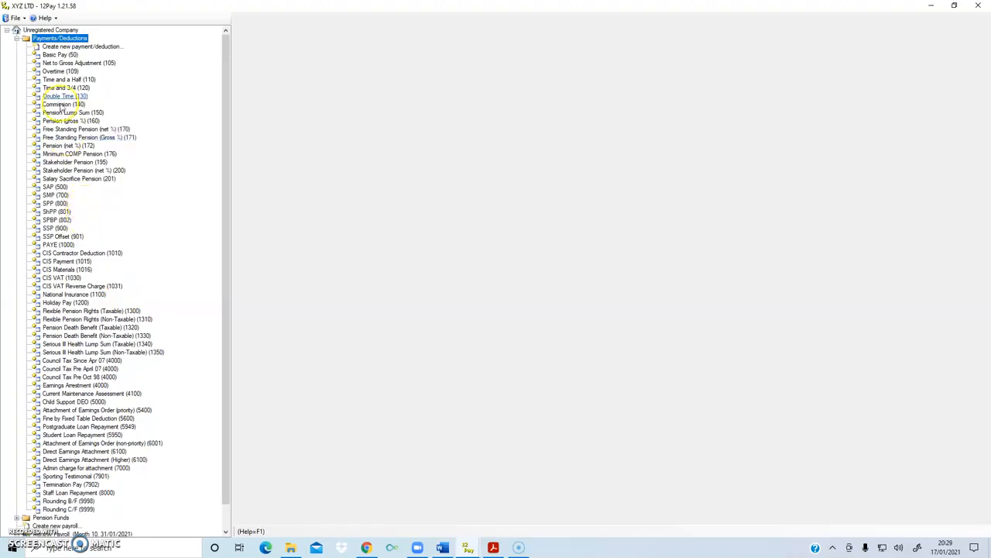
Create a new payment/deduction with code 500 and the description Work from Home
{"action": "left_click", "coordinate": [58, 48]}
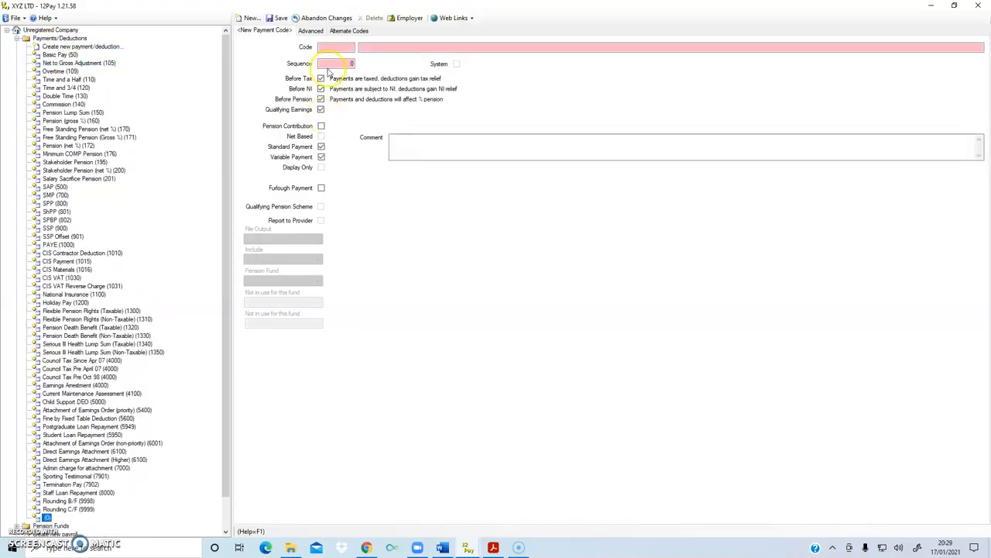
{"action": "left_click", "coordinate": [331, 47]}
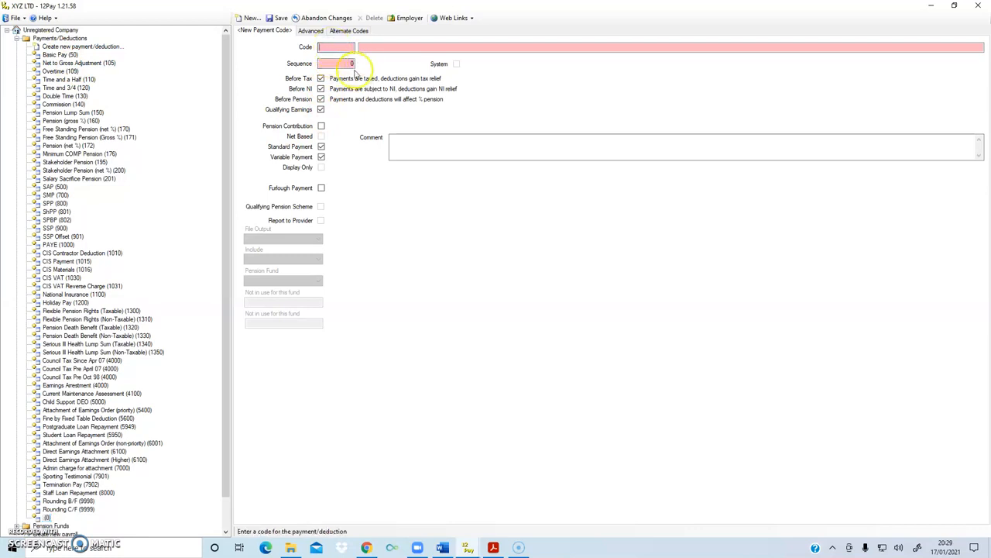
{"action": "type", "text": "500"}
{"action": "left_click", "coordinate": [371, 46]}
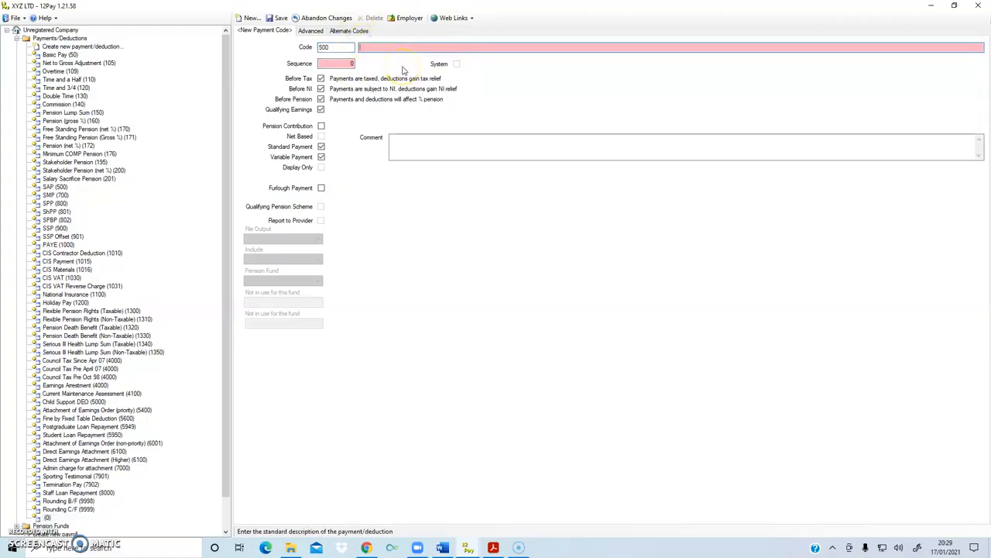
{"action": "type", "text": "Wor"}
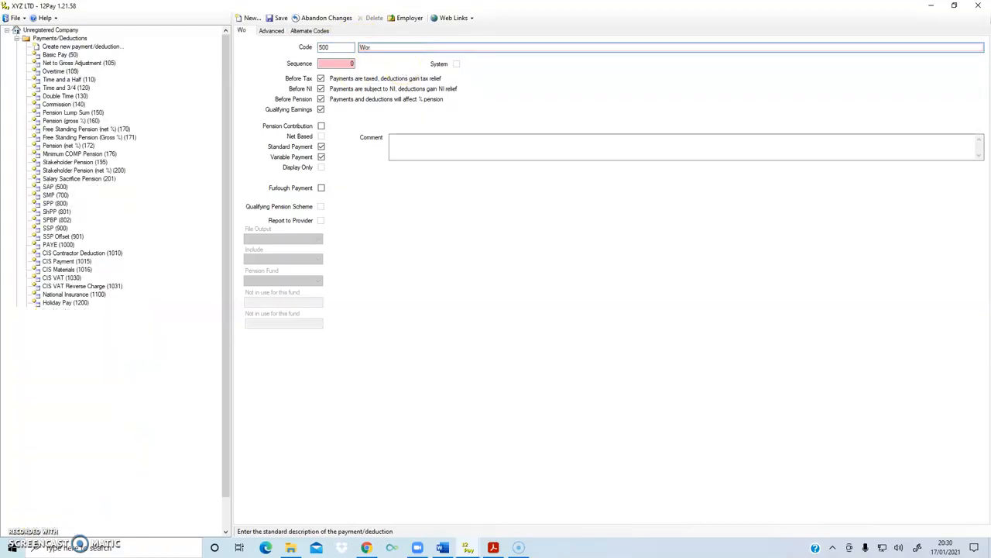
{"action": "type", "text": "k fr"}
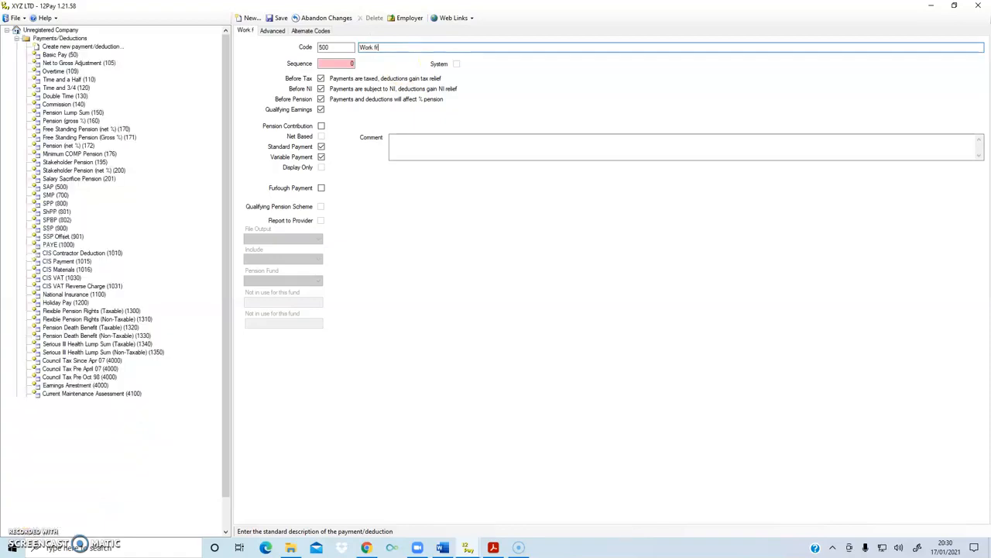
{"action": "type", "text": "om Home"}
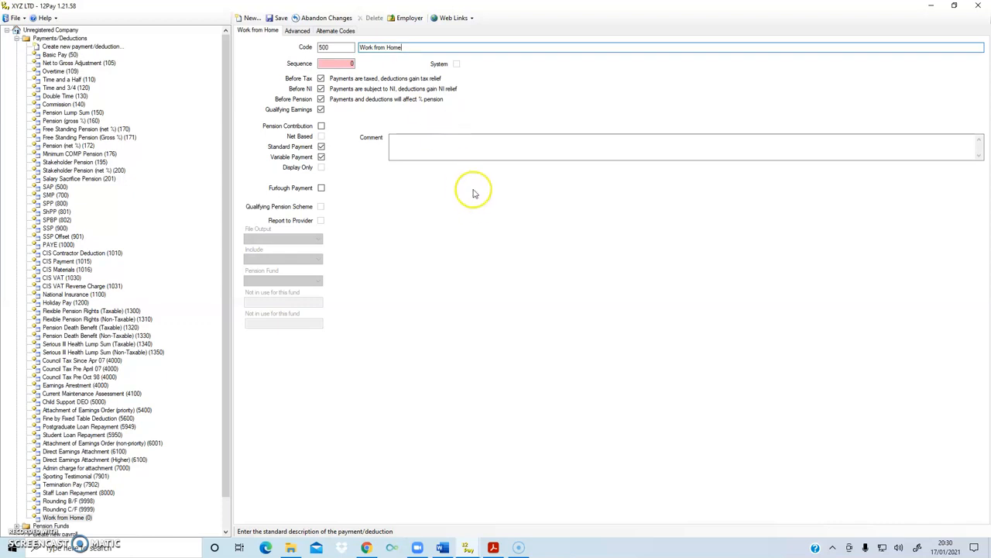
Set the Work from Home payment's sequence to 500, save it and collapse the Payments/Deductions list
{"action": "left_click", "coordinate": [336, 63]}
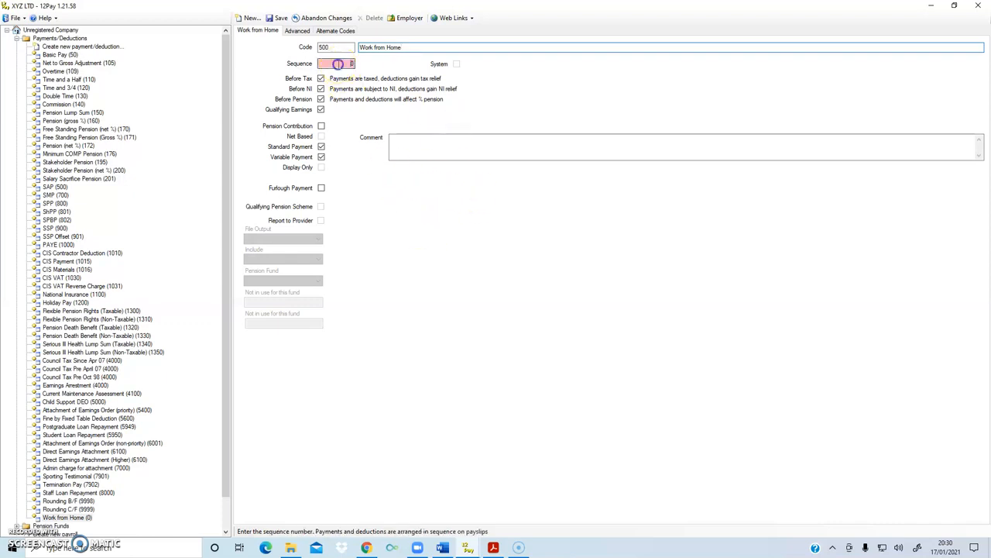
{"action": "type", "text": "500"}
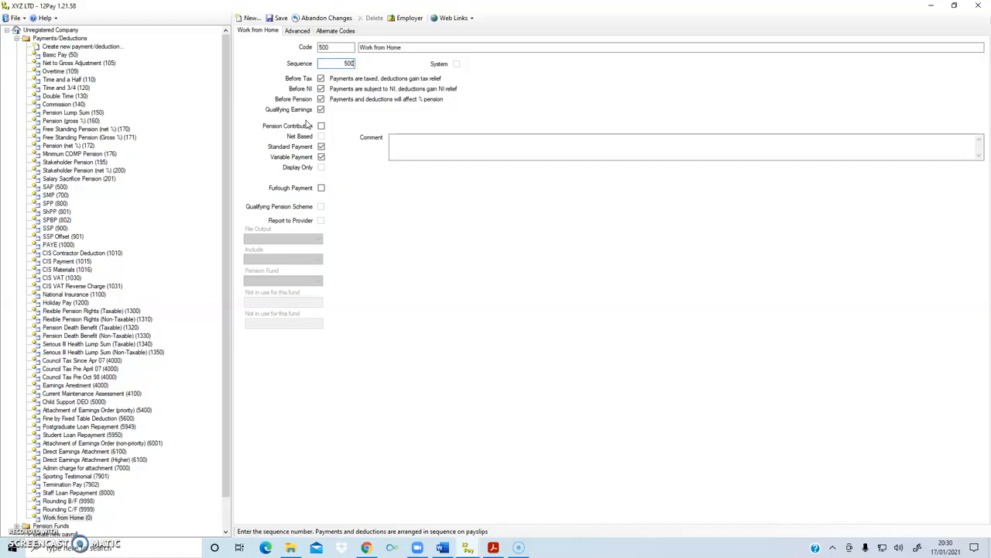
{"action": "left_click", "coordinate": [277, 18]}
{"action": "left_click", "coordinate": [17, 38]}
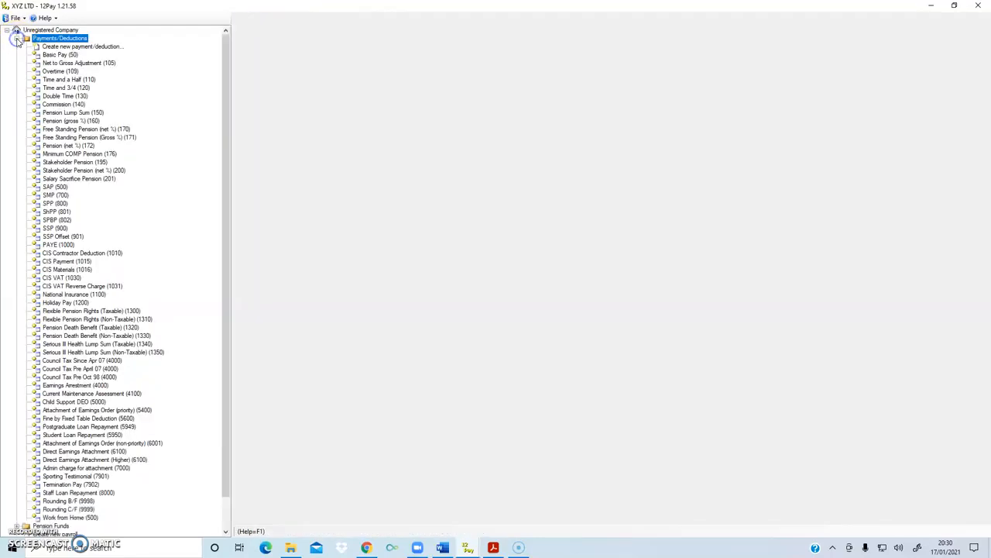
{"action": "left_click", "coordinate": [17, 38]}
Add the Work from Home payment to the employee's regular pay with 5 hours at a rate of 6
{"action": "left_click", "coordinate": [72, 82]}
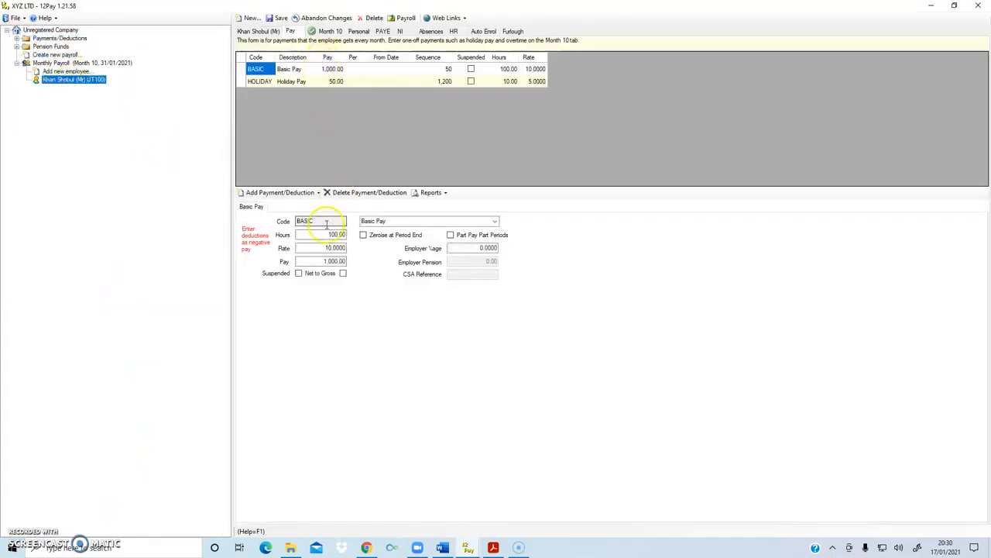
{"action": "left_click", "coordinate": [312, 195]}
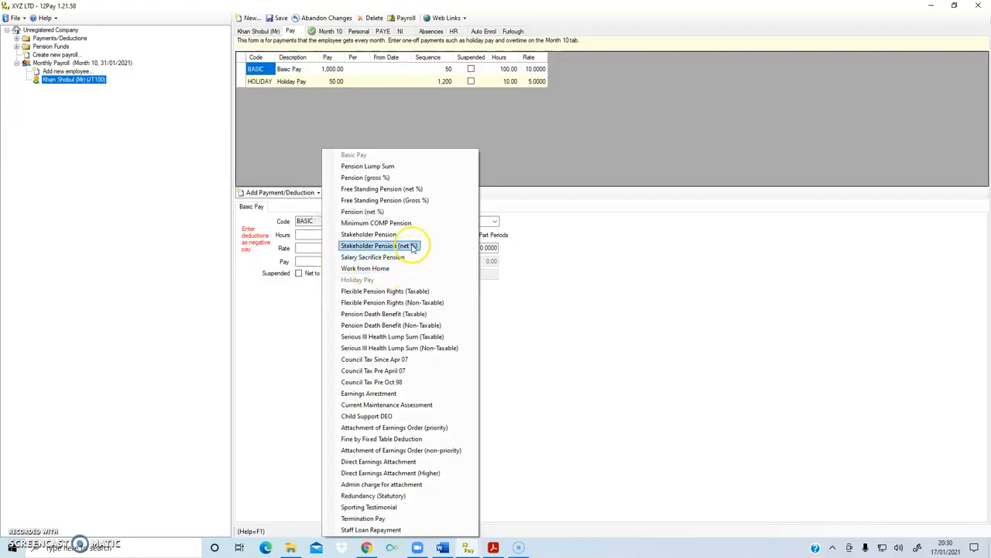
{"action": "left_click", "coordinate": [380, 268]}
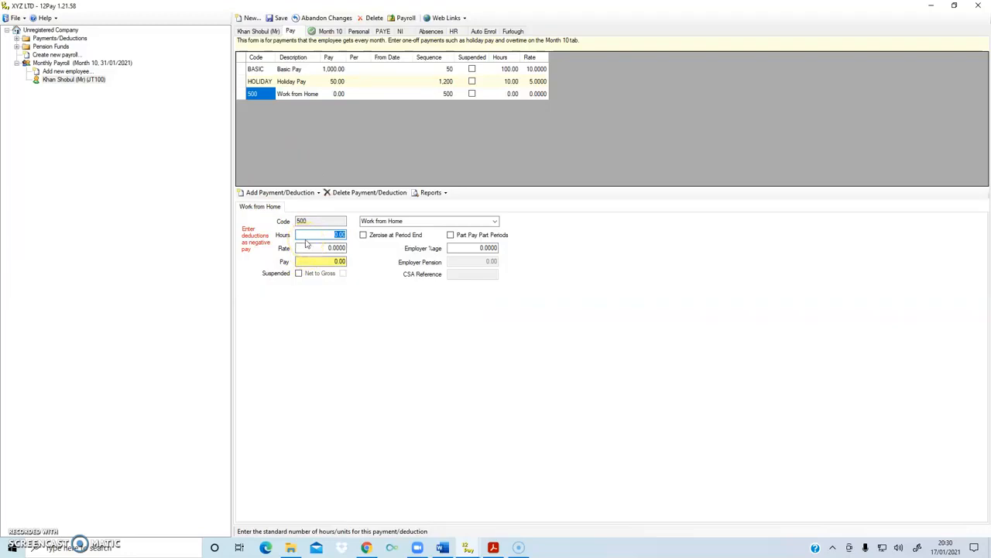
{"action": "type", "text": "5"}
{"action": "left_click", "coordinate": [317, 248]}
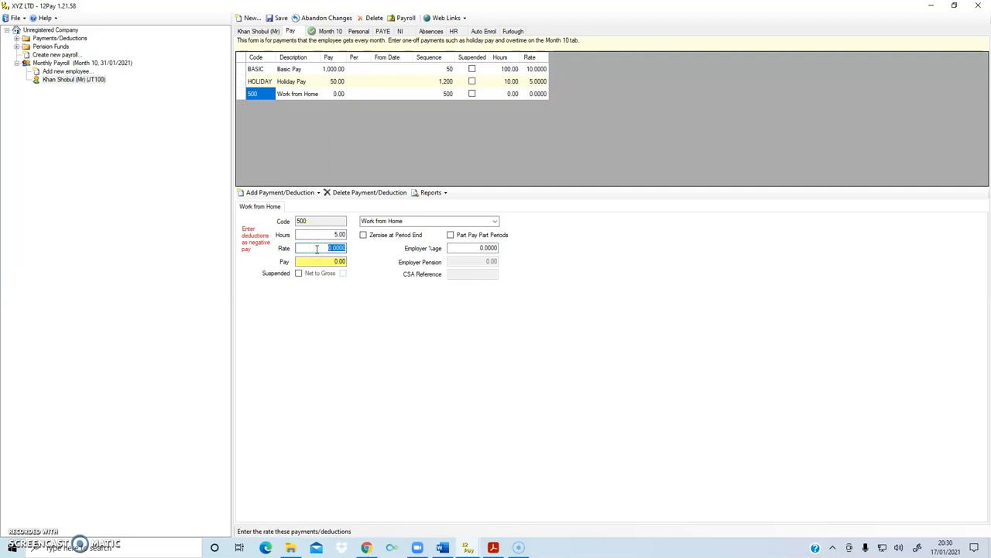
{"action": "type", "text": "6"}
{"action": "left_click", "coordinate": [327, 328]}
{"action": "left_click", "coordinate": [319, 271]}
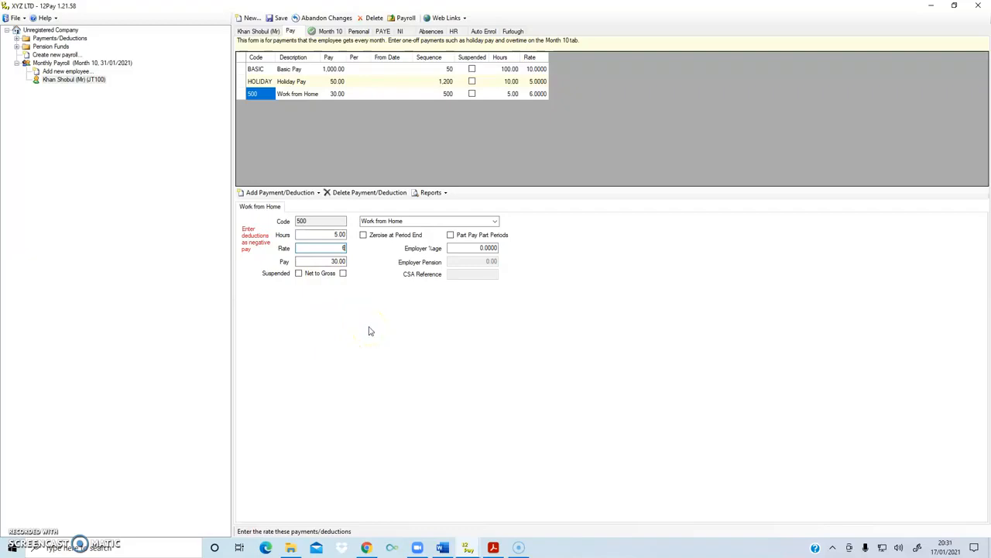
{"action": "left_click", "coordinate": [370, 348]}
Recalculate the employee's Month 10 pay
{"action": "left_click", "coordinate": [326, 31]}
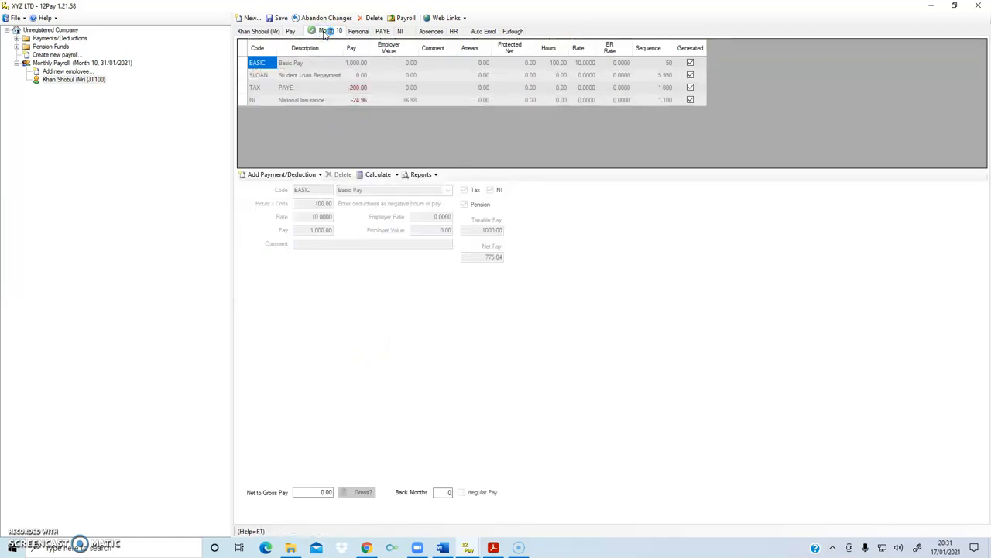
{"action": "left_click", "coordinate": [374, 175]}
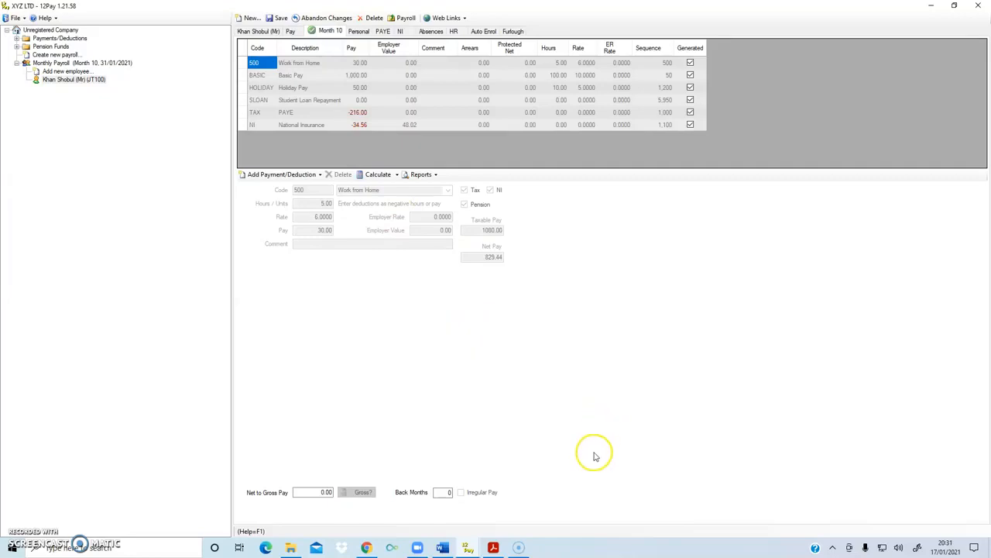
Open the 31/01/2021 PAYE period summary and examine the Basic Pay, Holiday Pay and Work from Home amounts
{"action": "left_click", "coordinate": [384, 31]}
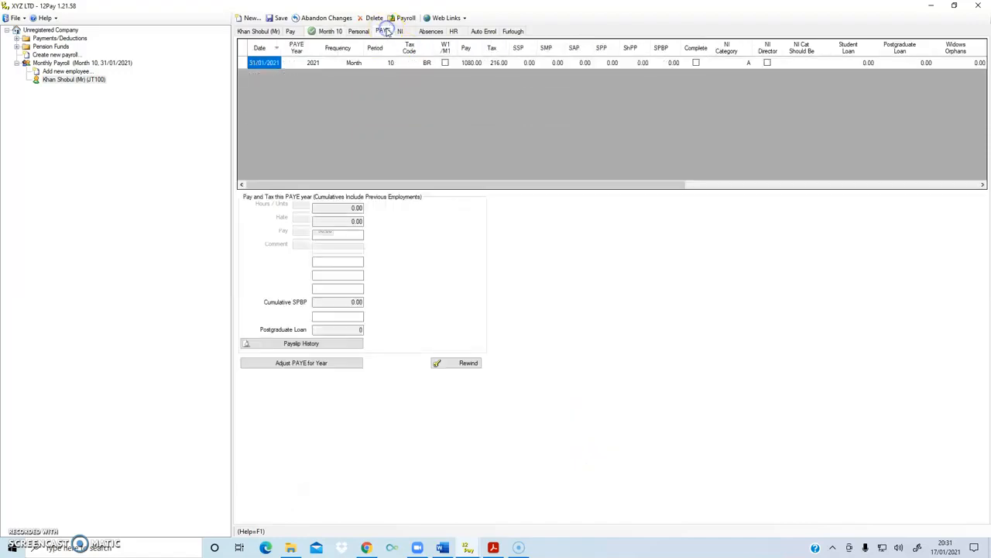
{"action": "left_click", "coordinate": [273, 64]}
{"action": "double_click", "coordinate": [265, 63]}
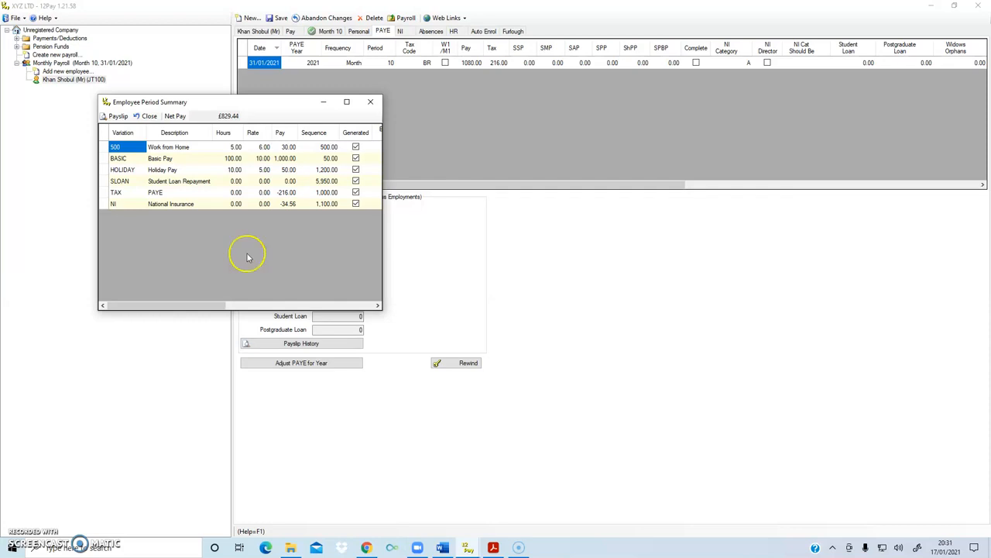
{"action": "left_click", "coordinate": [283, 159]}
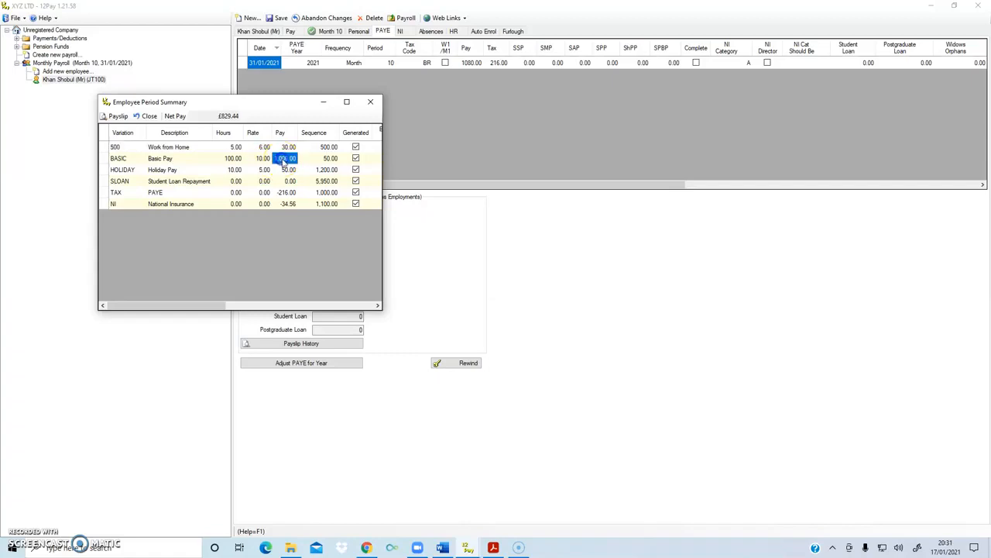
{"action": "left_click", "coordinate": [164, 169]}
{"action": "left_click", "coordinate": [290, 171]}
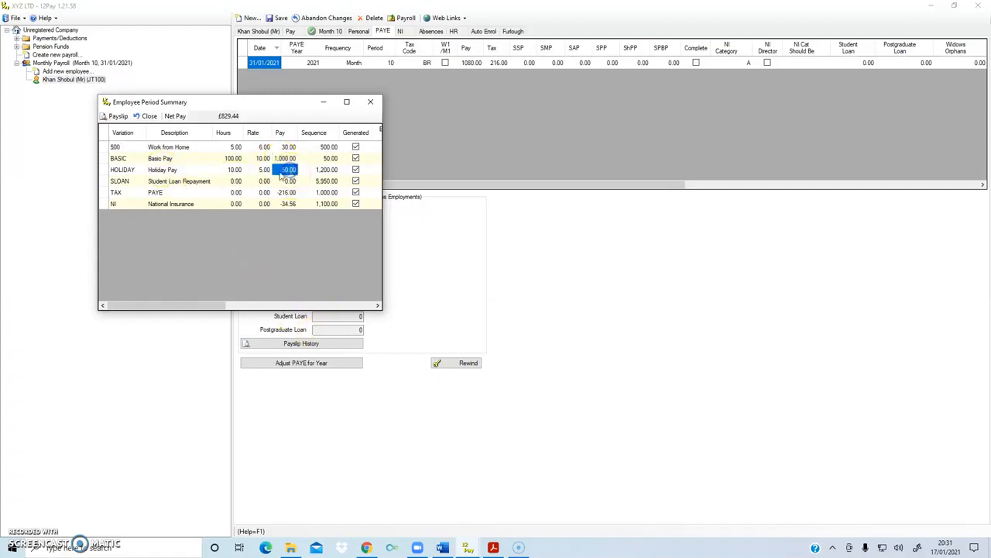
{"action": "left_click", "coordinate": [288, 147]}
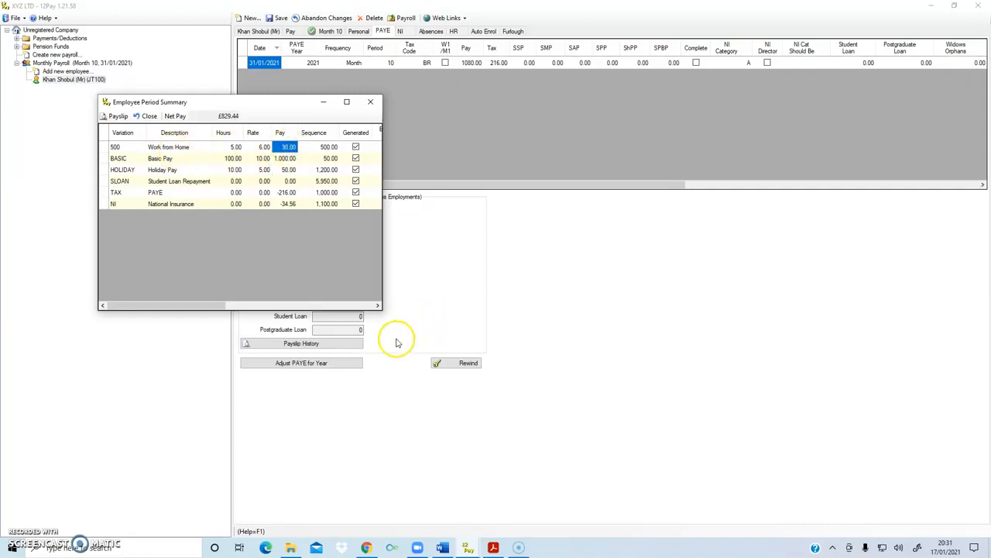
Check the period's total pay, the PAYE and National Insurance deductions, and the net pay
{"action": "left_click", "coordinate": [467, 65]}
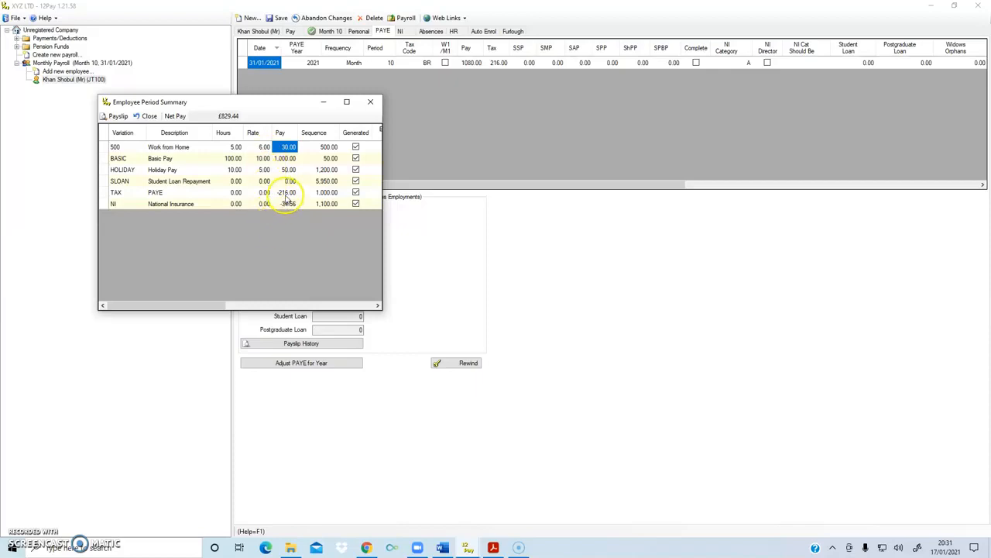
{"action": "left_click", "coordinate": [286, 192]}
{"action": "left_click", "coordinate": [286, 204]}
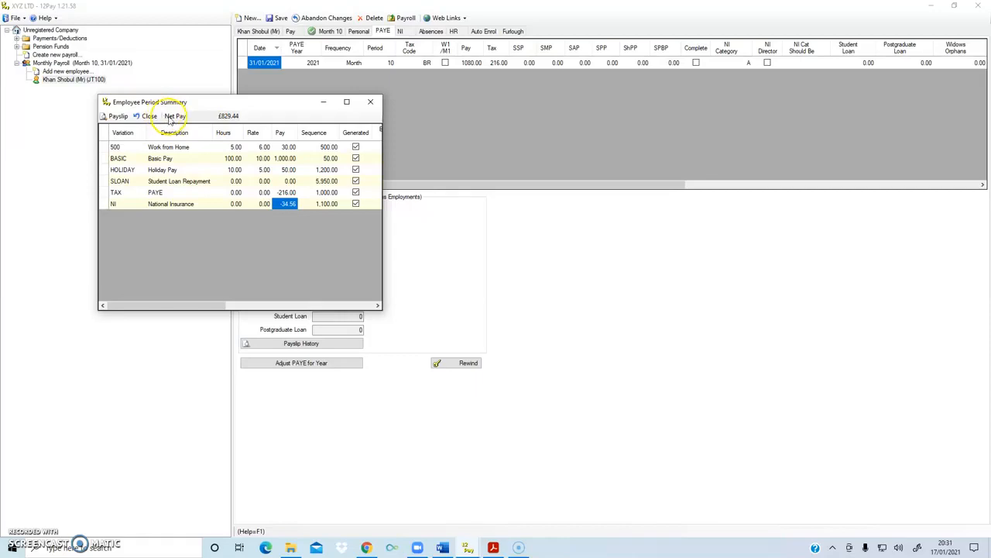
{"action": "left_click_drag", "start_coordinate": [206, 117], "coordinate": [244, 116]}
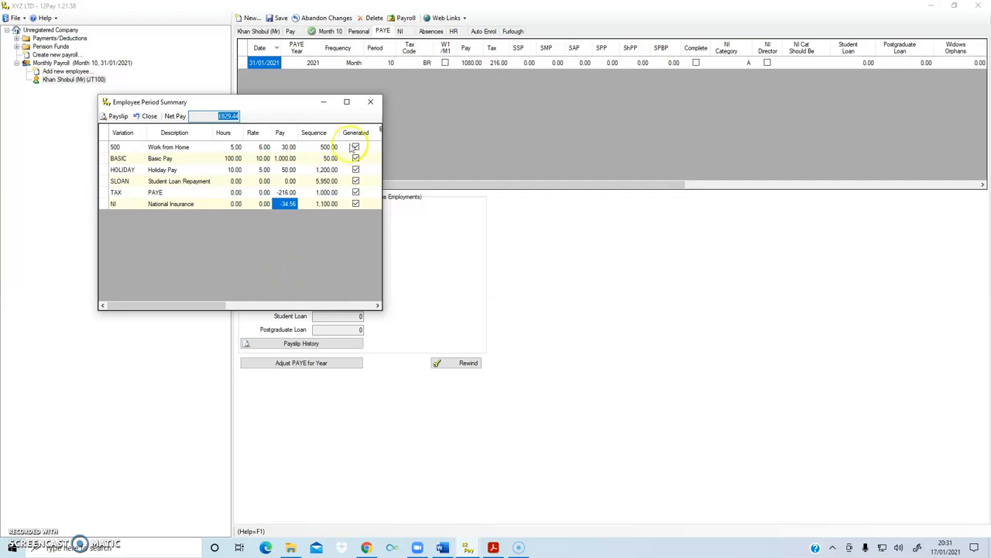
Close the period summary and delete the Holiday Pay line from the employee's regular payments
{"action": "left_click", "coordinate": [370, 102]}
{"action": "left_click", "coordinate": [290, 31]}
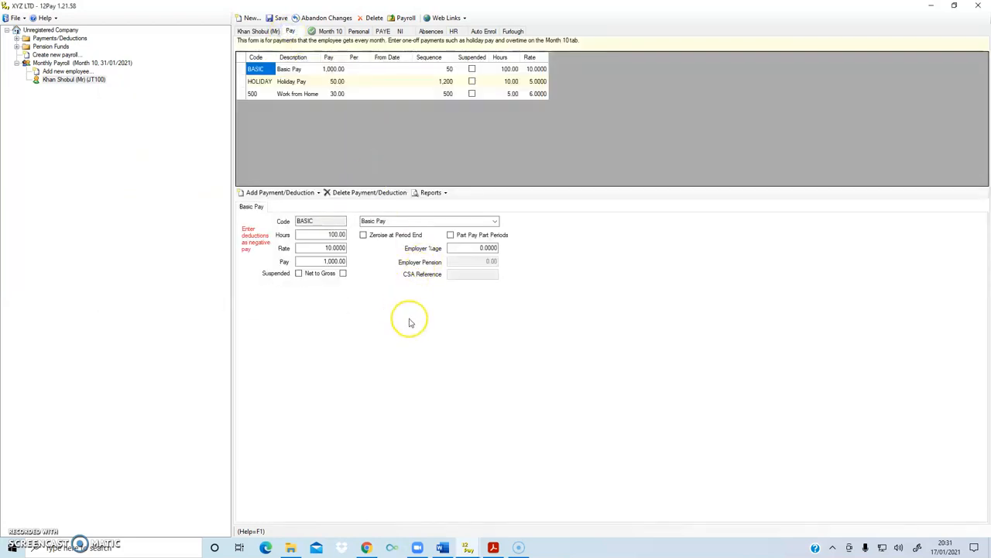
{"action": "left_click", "coordinate": [258, 82]}
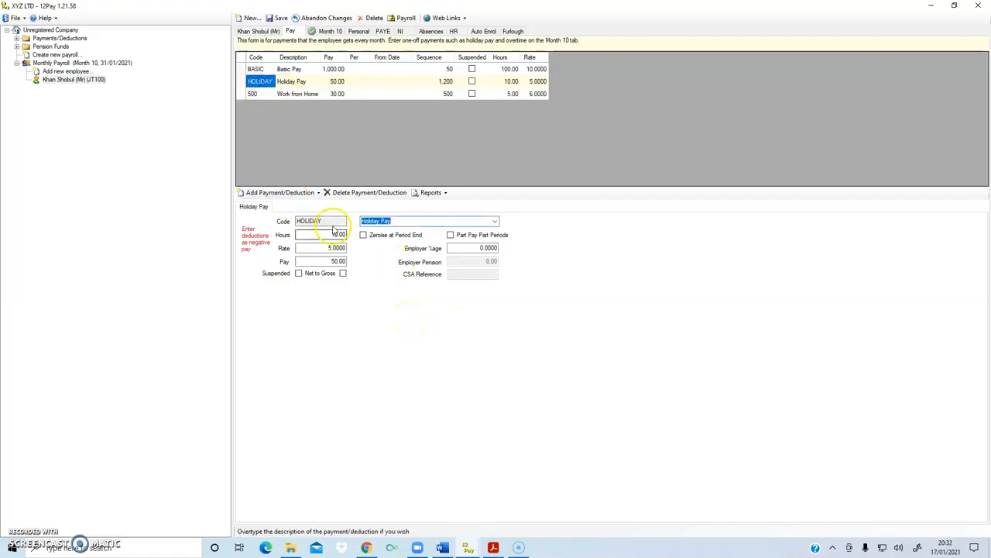
{"action": "left_click", "coordinate": [339, 192]}
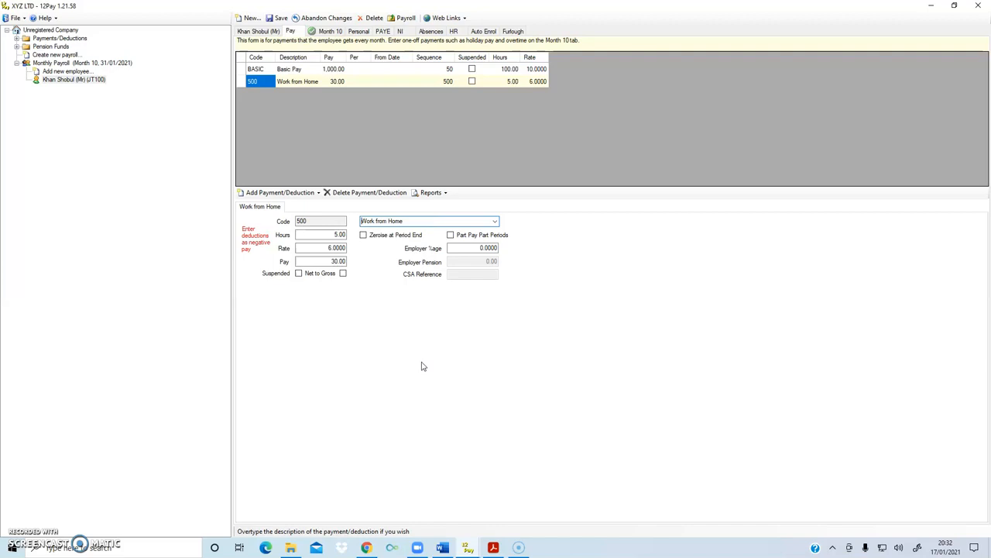
Add an Earnings Arrestment deduction of -5 to the employee's regular pay
{"action": "left_click", "coordinate": [316, 193]}
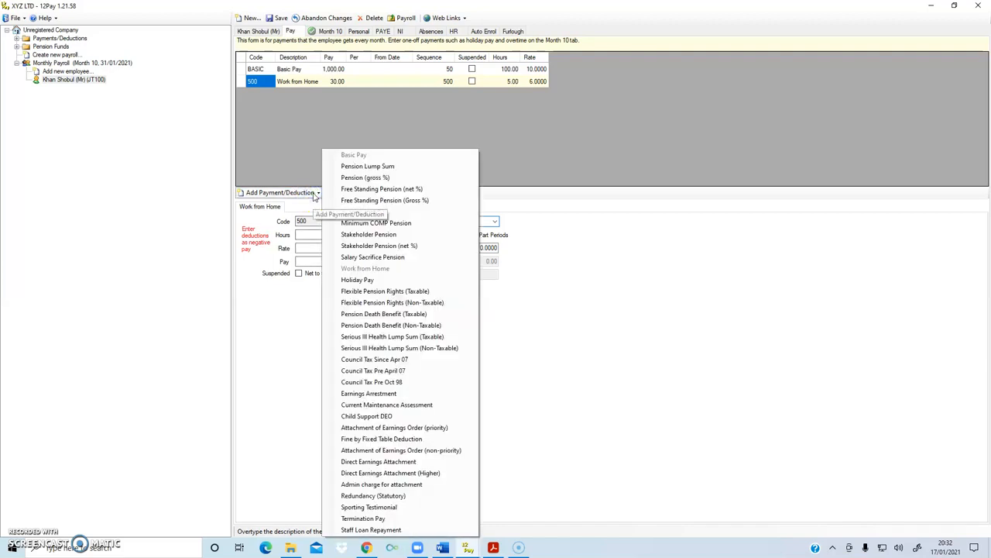
{"action": "left_click", "coordinate": [380, 394]}
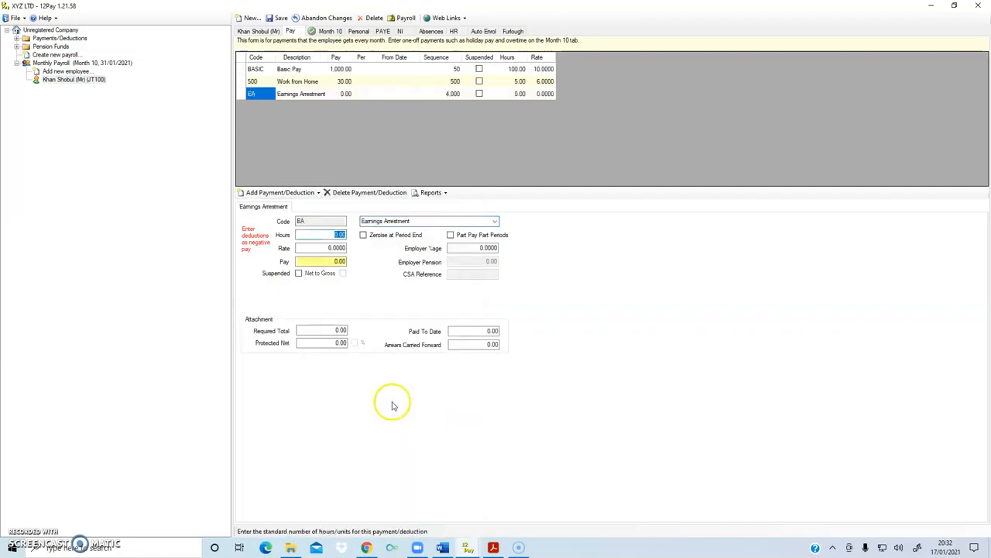
{"action": "left_click", "coordinate": [320, 262]}
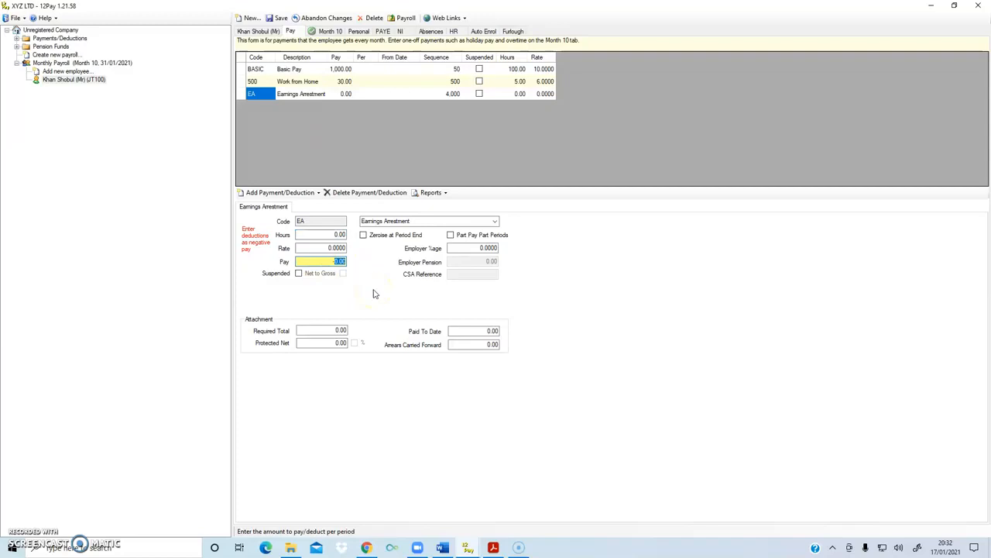
{"action": "type", "text": "-5"}
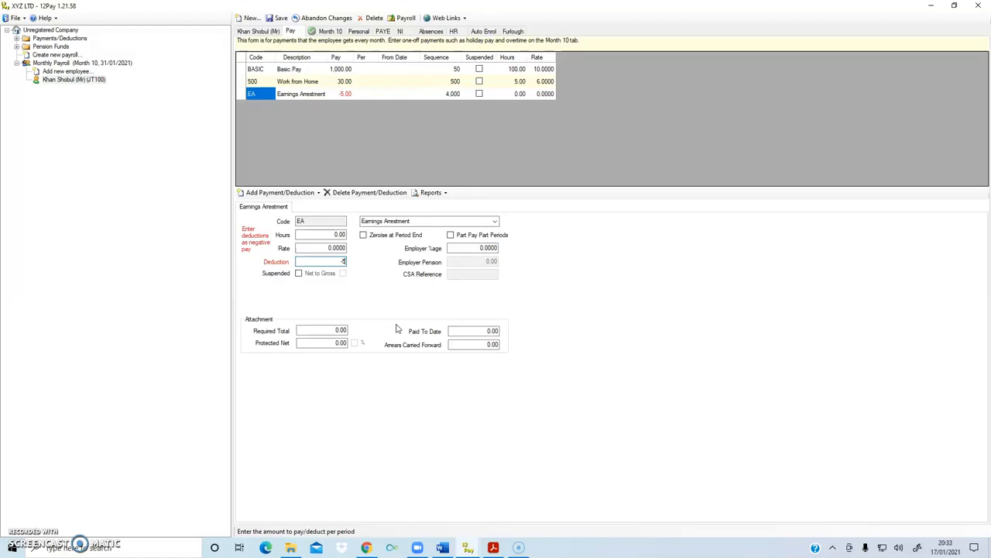
{"action": "left_click", "coordinate": [17, 533]}
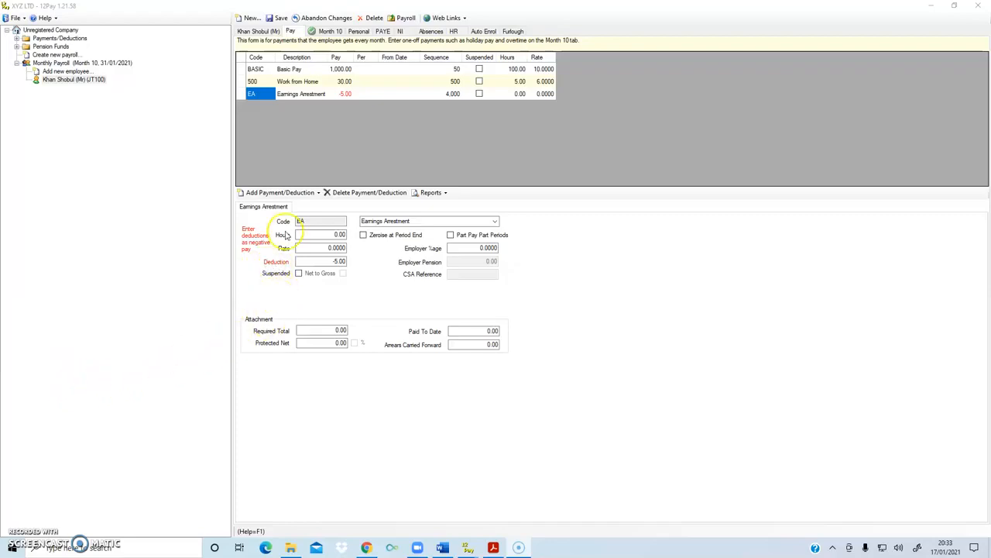
Review the Basic Pay and Work from Home lines and recalculate the employee's Month 10 pay
{"action": "left_click", "coordinate": [261, 70]}
{"action": "left_click", "coordinate": [256, 81]}
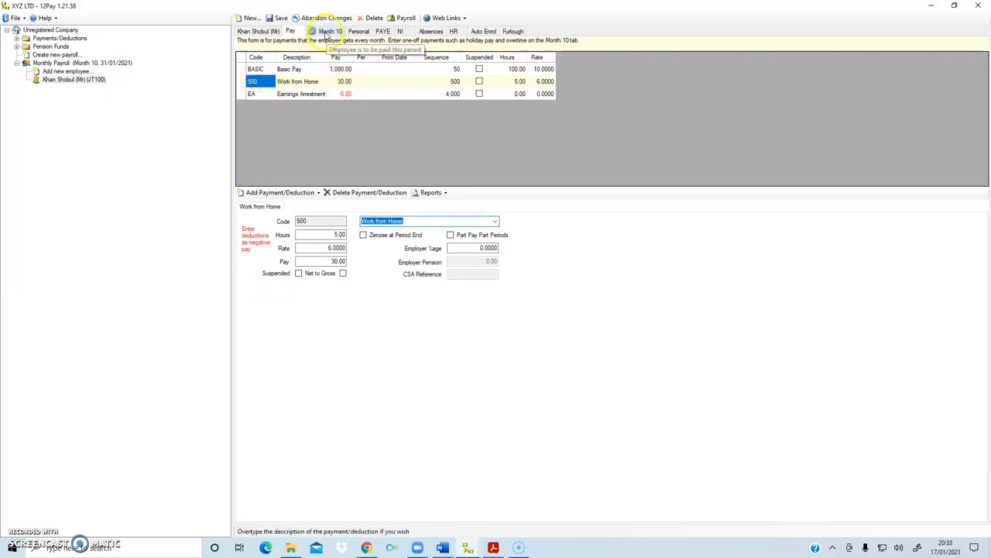
{"action": "left_click", "coordinate": [327, 31]}
{"action": "left_click", "coordinate": [378, 174]}
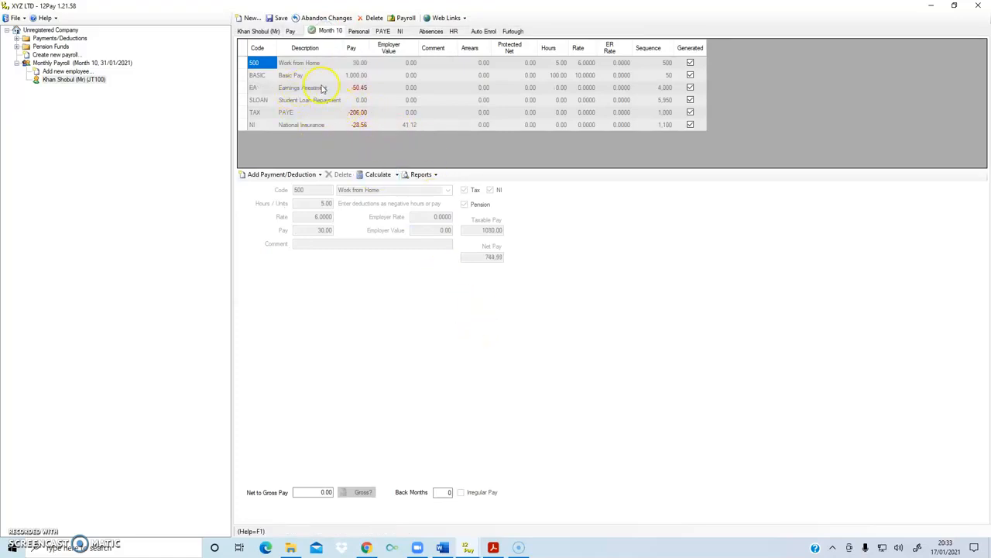
Check the Earnings Arrestment deduction and net pay in the 31/01/2021 PAYE period summary, and close the summary
{"action": "left_click", "coordinate": [382, 31]}
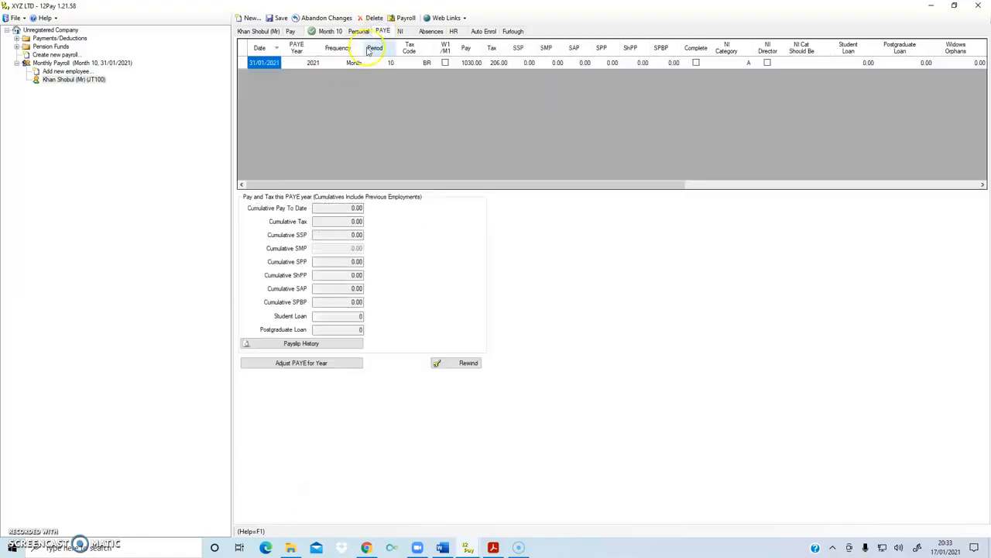
{"action": "double_click", "coordinate": [269, 68]}
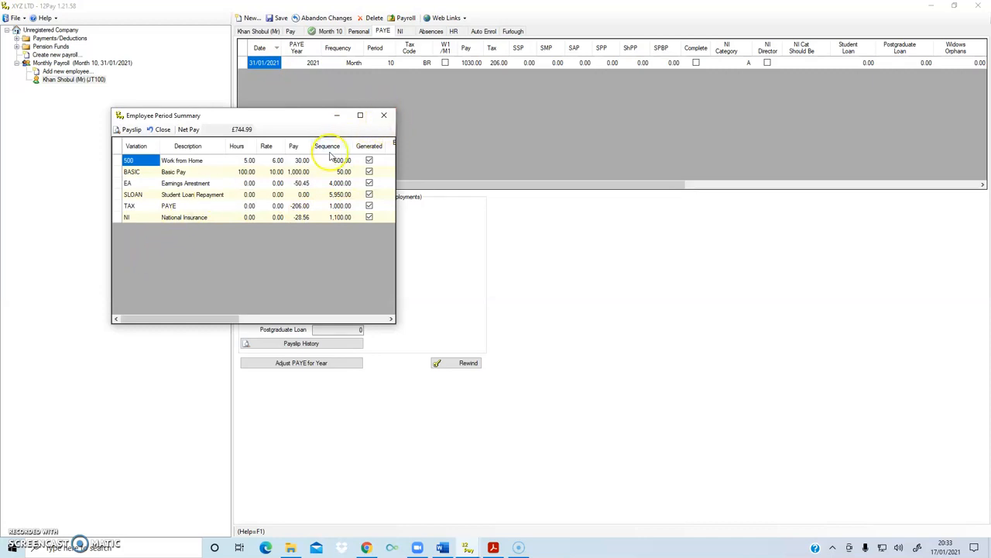
{"action": "left_click", "coordinate": [383, 115]}
Set the Earnings Arrestment deduction to -50 and its attachment's required total to 500 in the employee's regular pay
{"action": "left_click", "coordinate": [291, 31]}
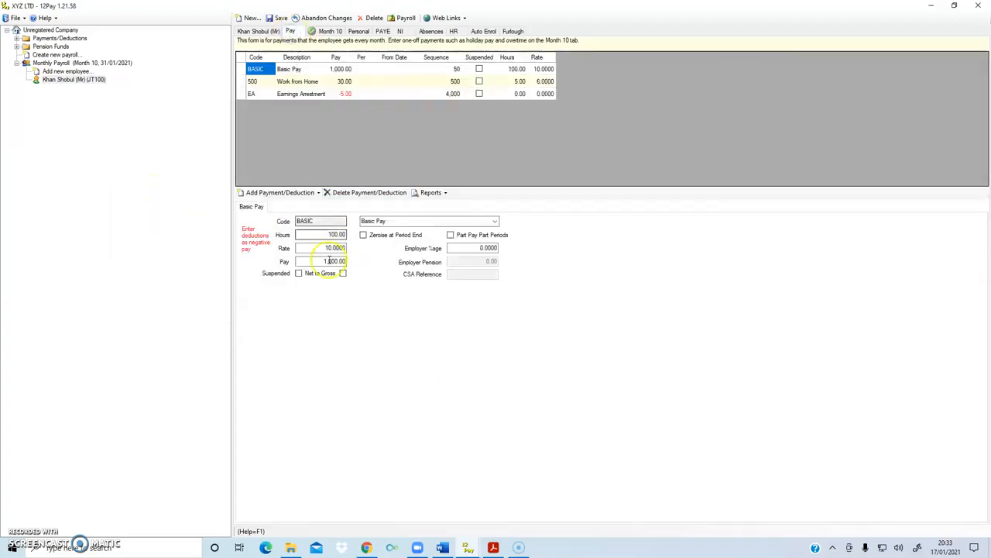
{"action": "left_click", "coordinate": [280, 93]}
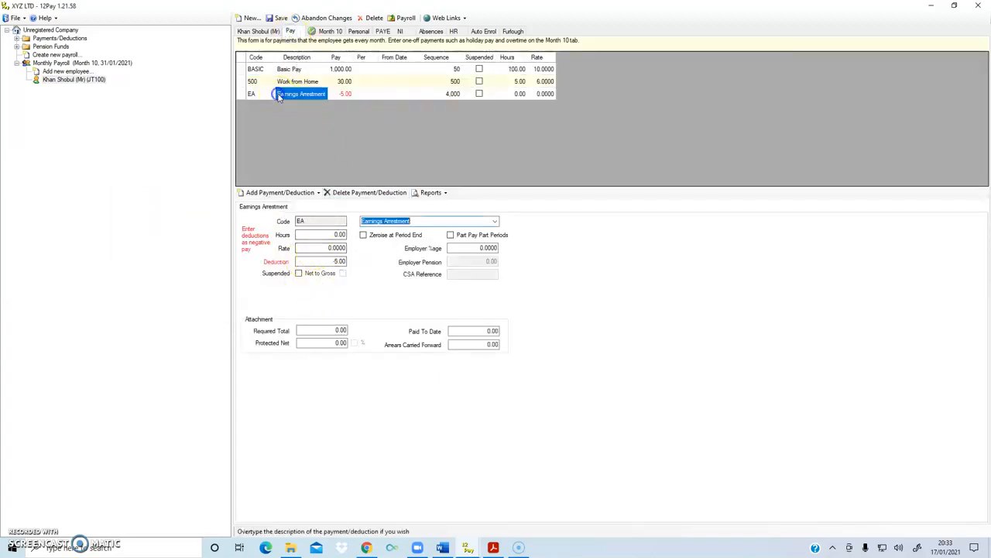
{"action": "left_click", "coordinate": [319, 261]}
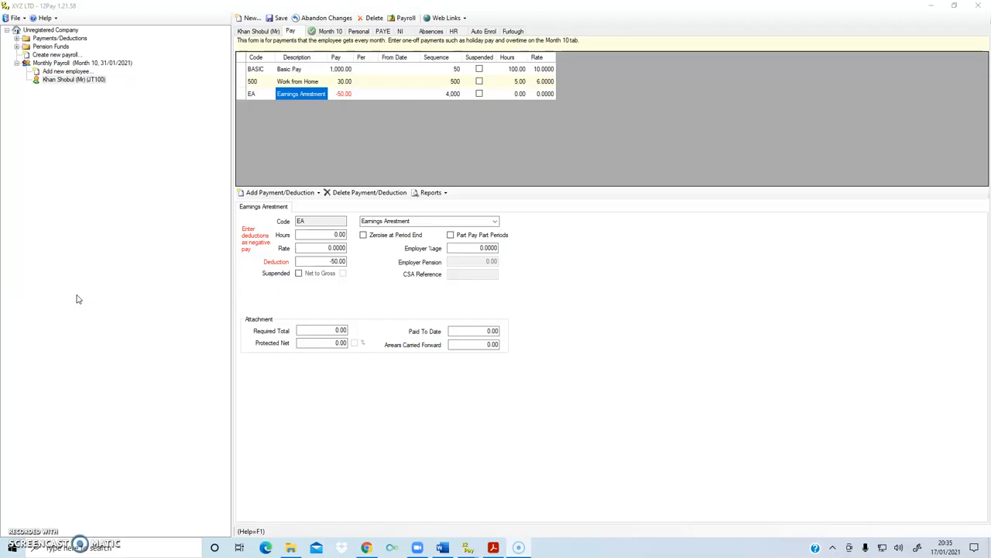
{"action": "left_click", "coordinate": [306, 331]}
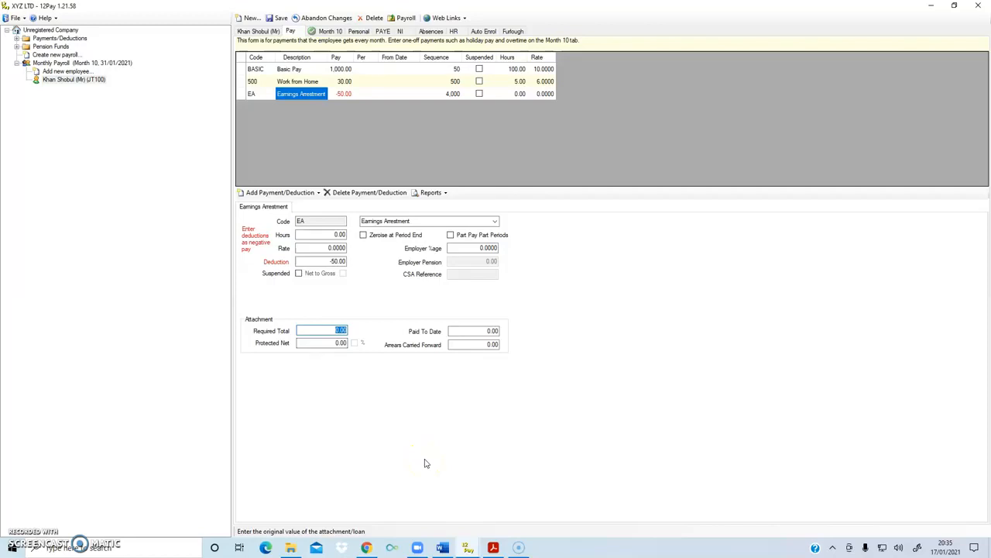
{"action": "type", "text": "5"}
{"action": "left_click", "coordinate": [310, 192]}
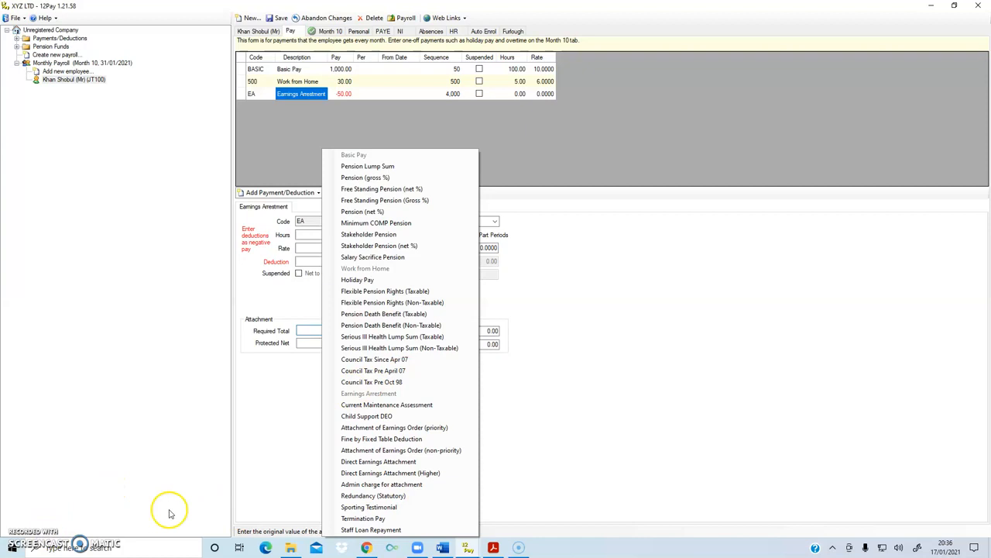
{"action": "left_click", "coordinate": [23, 531]}
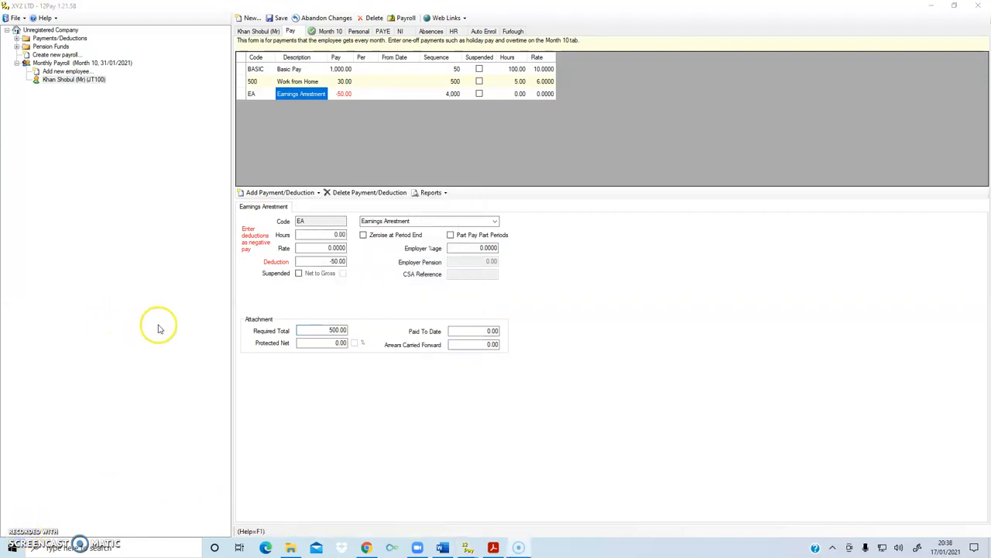
Try to run the employee's P11 (NI) report from the available pay reports
{"action": "left_click", "coordinate": [440, 195]}
{"action": "left_click", "coordinate": [445, 193]}
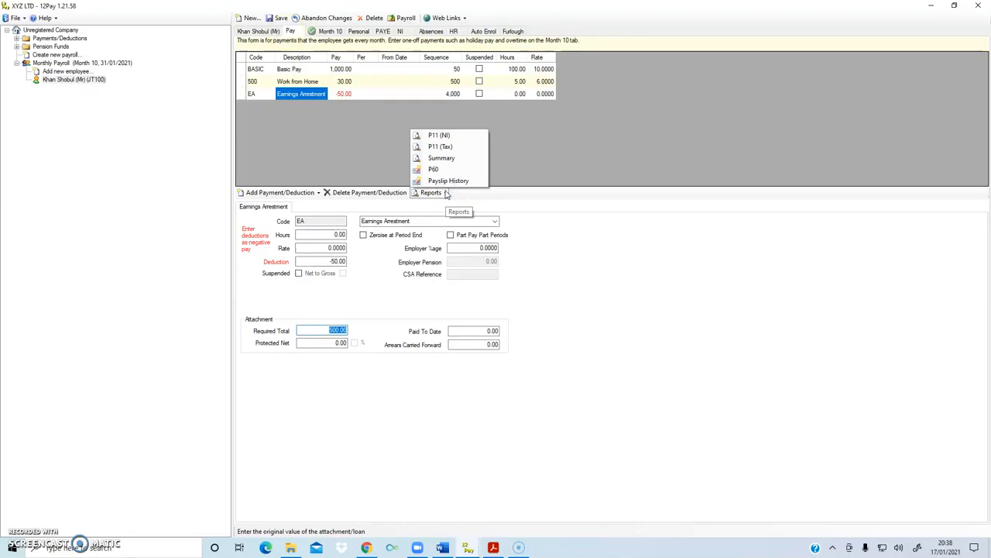
{"action": "left_click", "coordinate": [457, 182]}
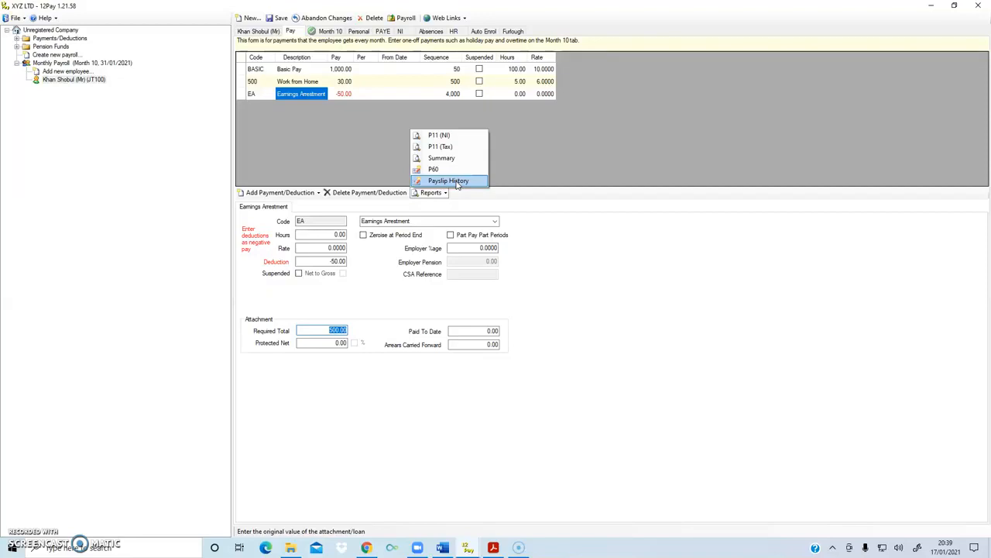
{"action": "left_click", "coordinate": [449, 172]}
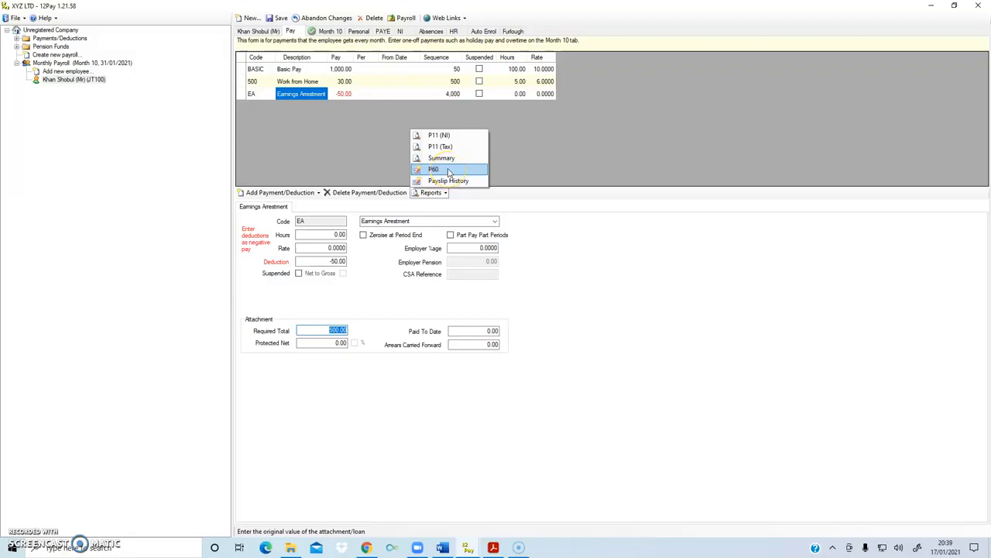
{"action": "left_click", "coordinate": [448, 159]}
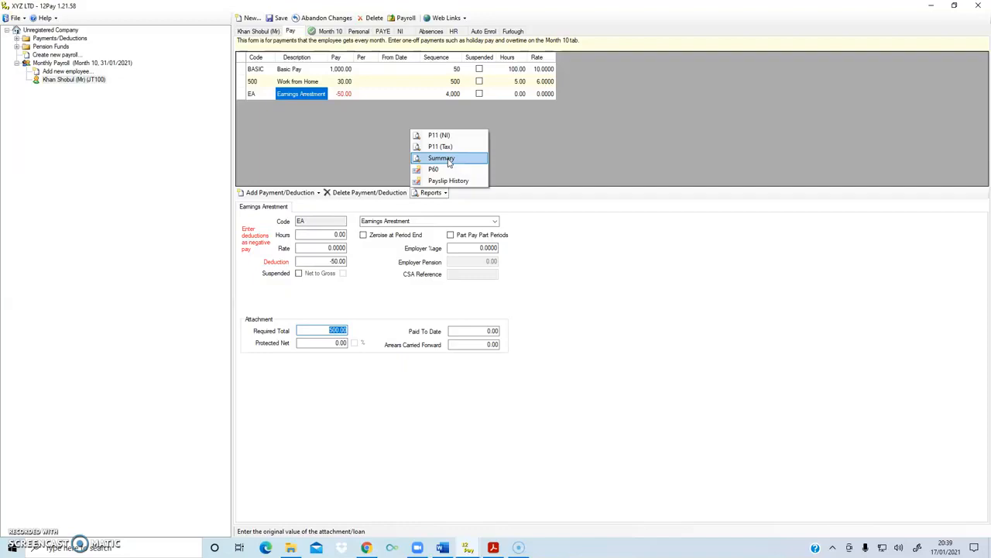
{"action": "left_click", "coordinate": [453, 148]}
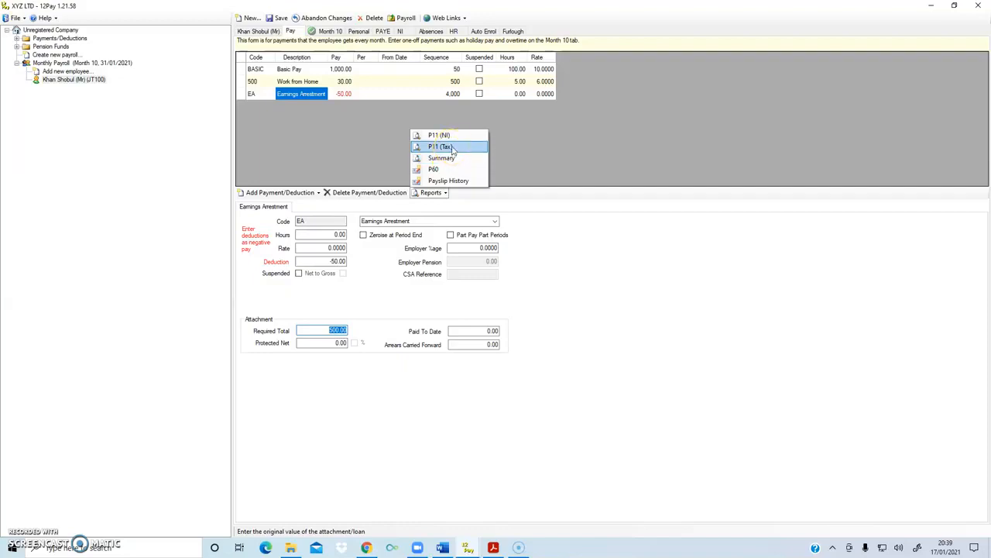
{"action": "left_click", "coordinate": [451, 136]}
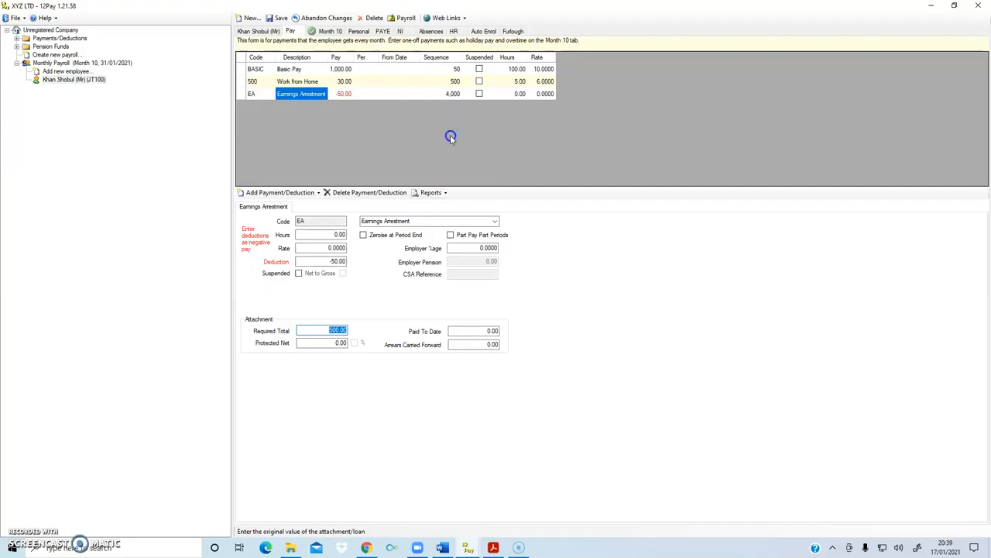
{"action": "left_click", "coordinate": [100, 71]}
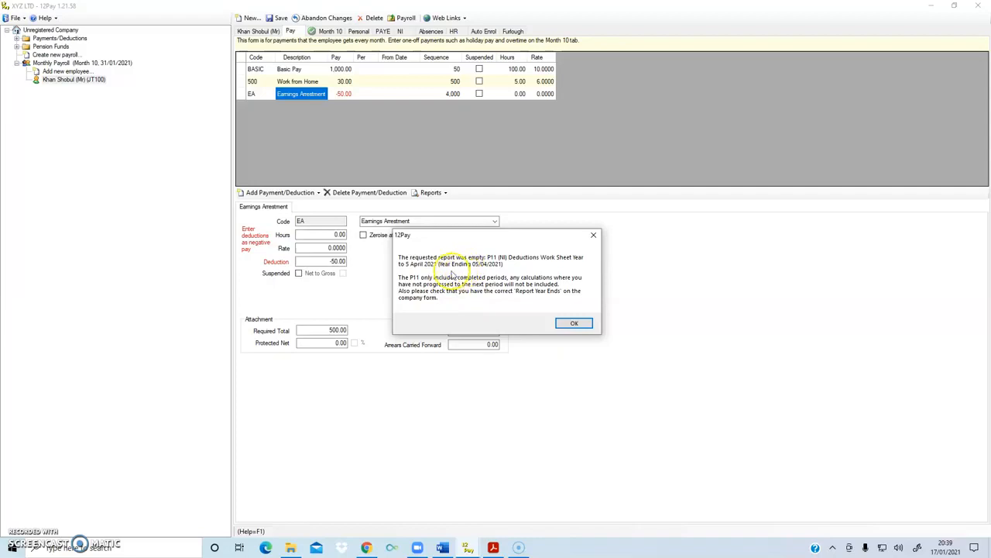
{"action": "left_click", "coordinate": [572, 323]}
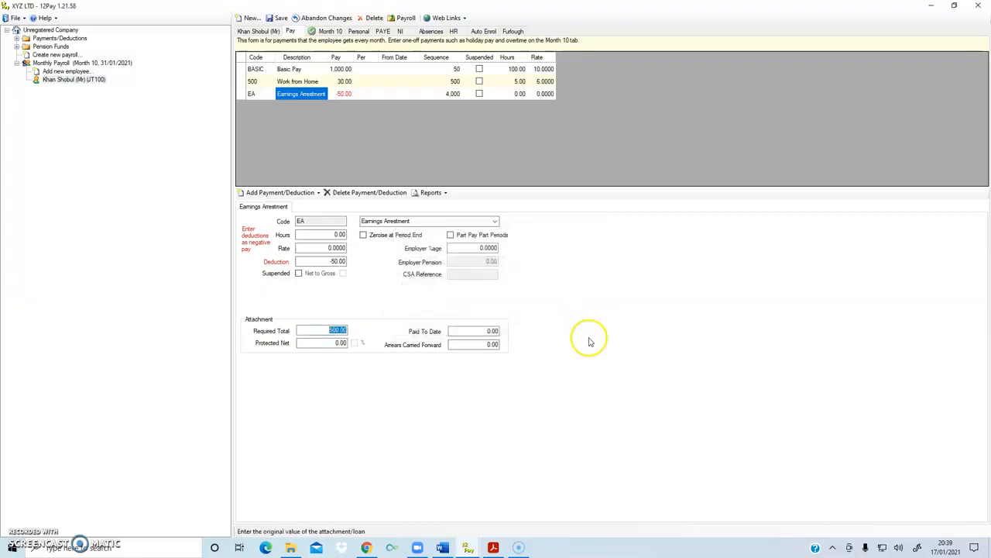
Open the 31/01/2021 PAYE period summary and generate the employee's payslip from it
{"action": "left_click", "coordinate": [326, 31]}
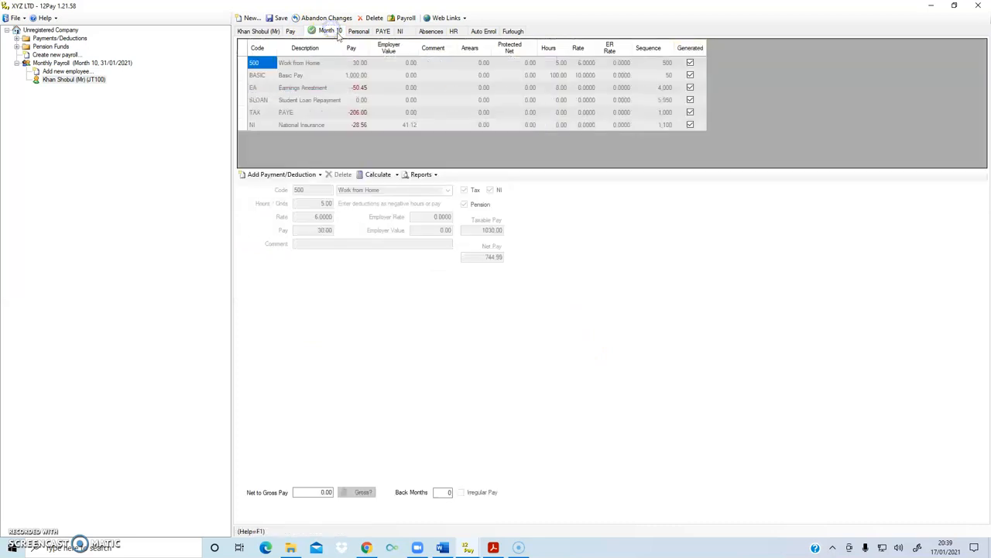
{"action": "left_click", "coordinate": [359, 32]}
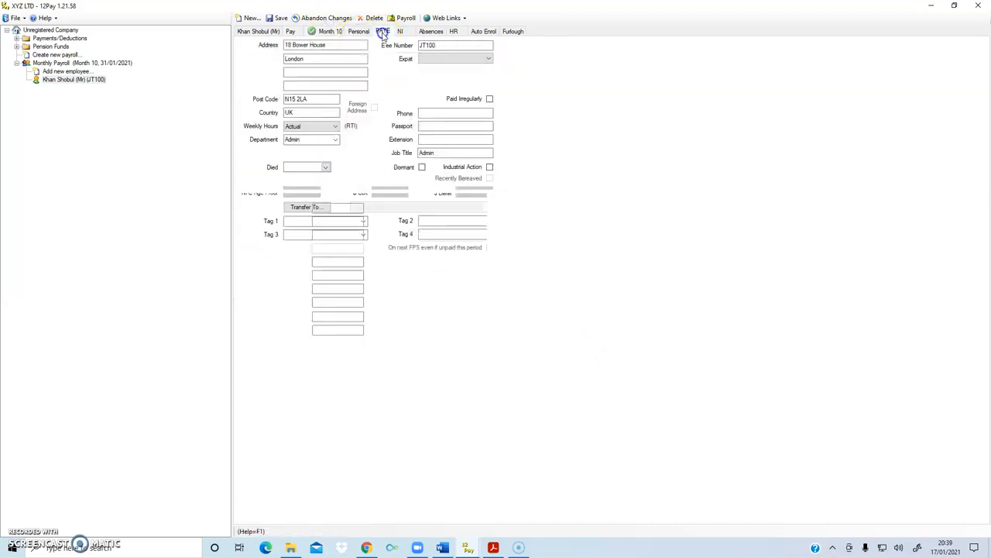
{"action": "left_click", "coordinate": [383, 31]}
{"action": "double_click", "coordinate": [262, 64]}
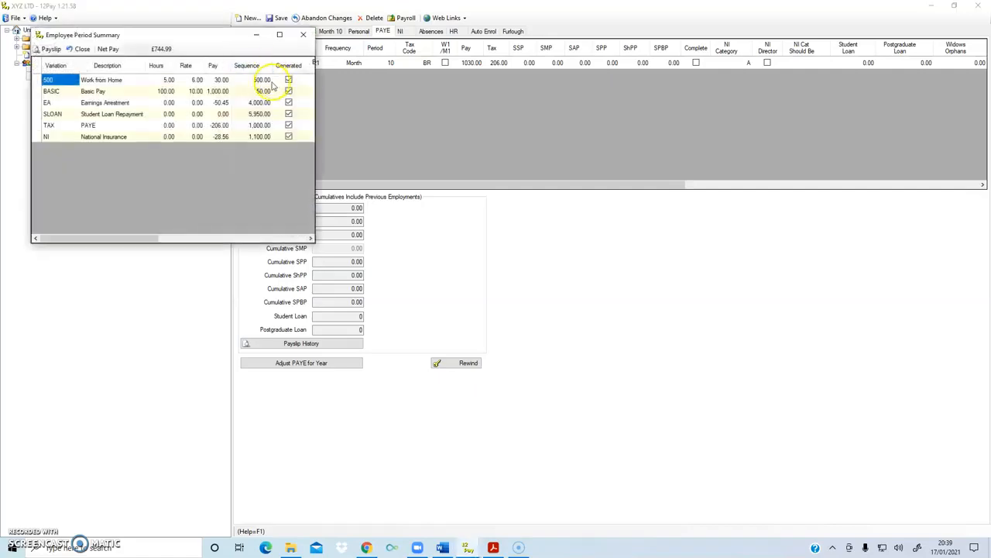
{"action": "left_click_drag", "start_coordinate": [200, 34], "coordinate": [348, 91]}
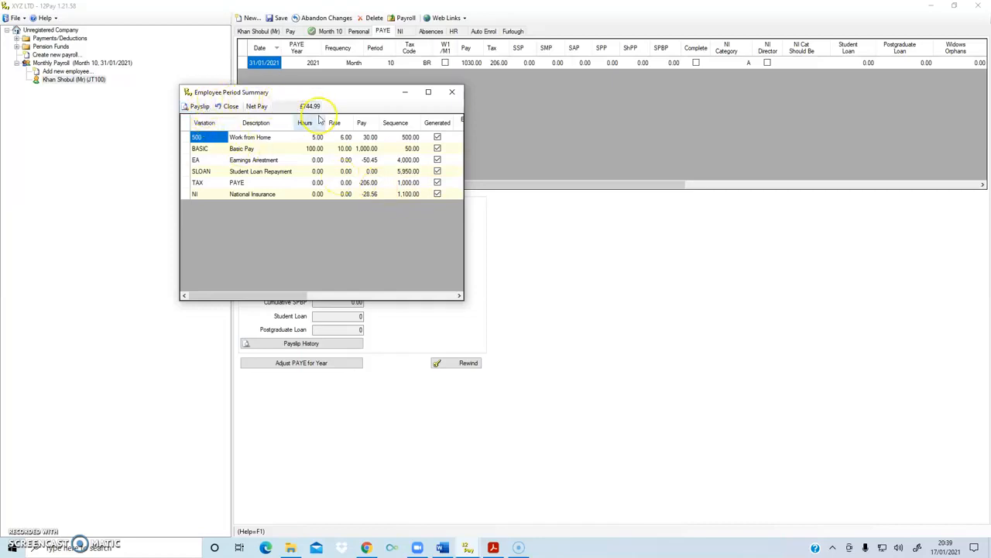
{"action": "left_click", "coordinate": [199, 107]}
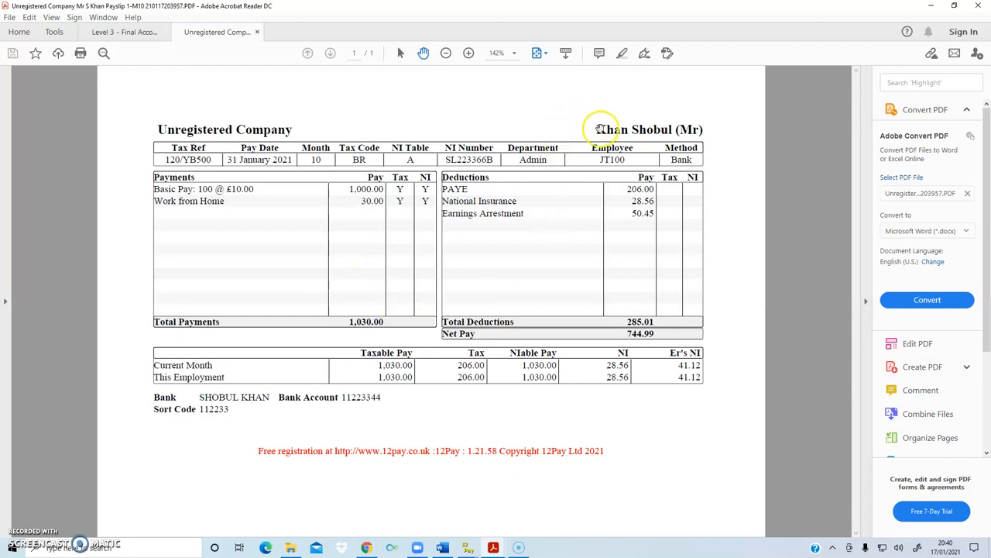
Examine the payslip's header details, including the employee's name, tax reference, pay date and NI number
{"action": "left_click_drag", "start_coordinate": [596, 129], "coordinate": [672, 130]}
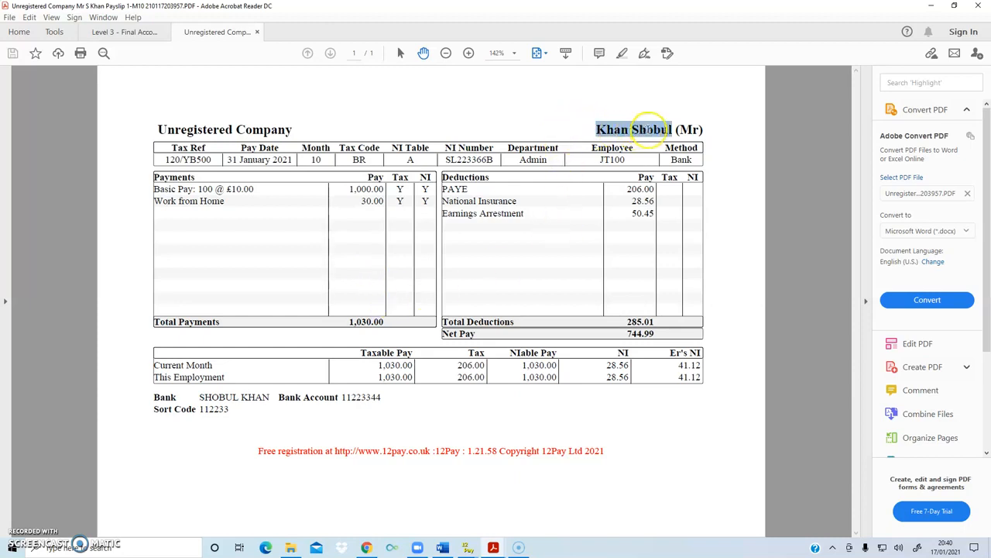
{"action": "left_click", "coordinate": [315, 180]}
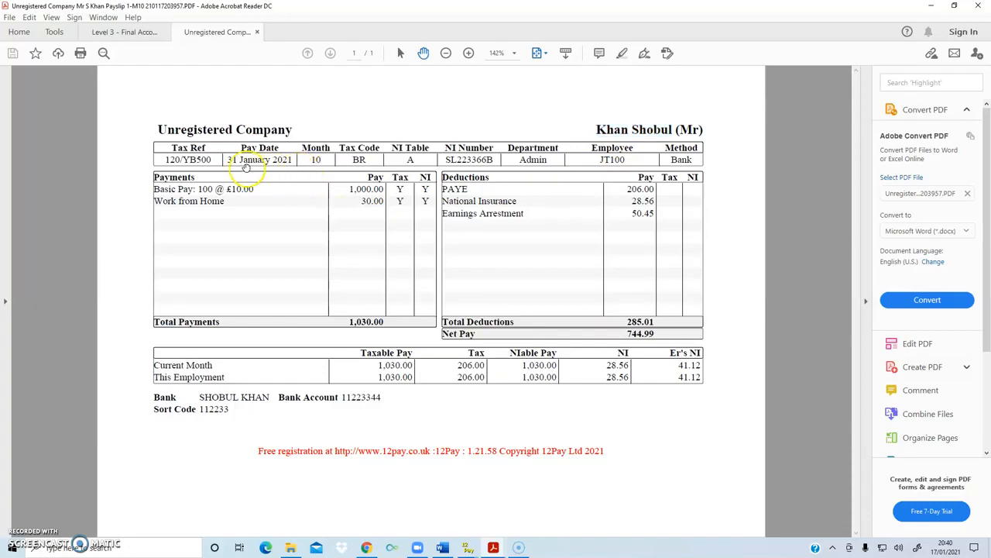
{"action": "left_click_drag", "start_coordinate": [166, 159], "coordinate": [271, 160]}
{"action": "left_click", "coordinate": [272, 162]}
{"action": "left_click", "coordinate": [469, 163]}
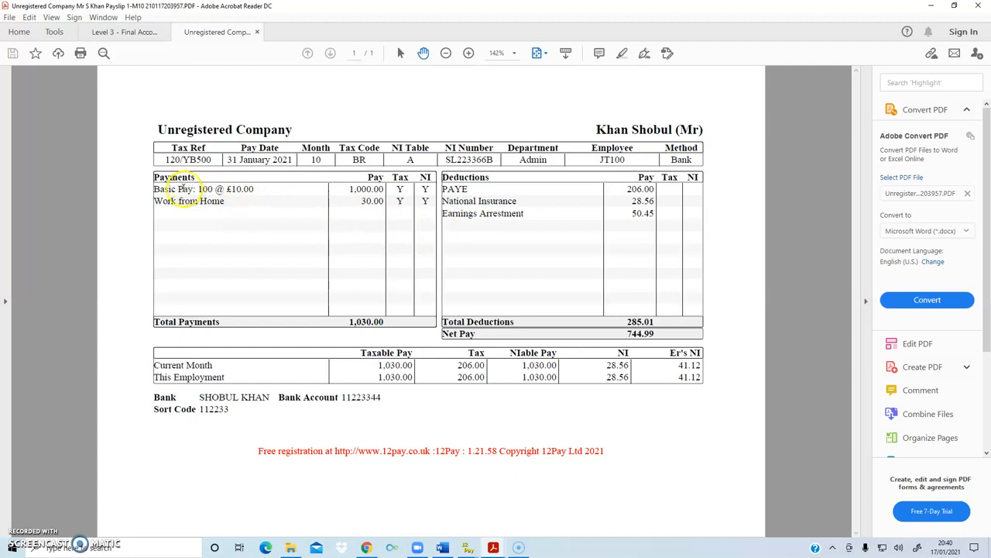
Examine the payslip's payments, deductions, net pay and bank details, and return to 12Pay to close the employee's period summary
{"action": "left_click_drag", "start_coordinate": [154, 189], "coordinate": [254, 189]}
{"action": "left_click", "coordinate": [368, 189]}
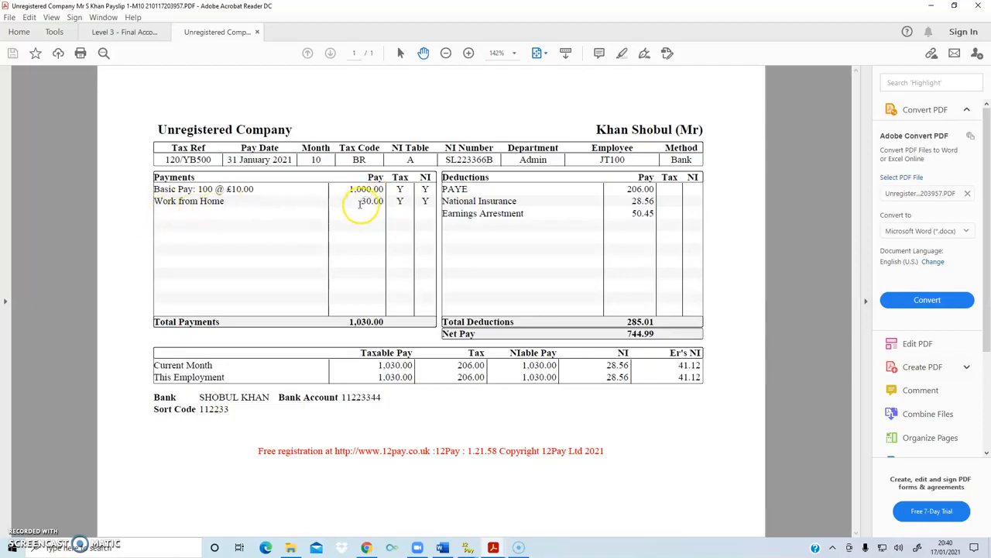
{"action": "left_click_drag", "start_coordinate": [361, 201], "coordinate": [372, 203]}
{"action": "left_click", "coordinate": [433, 249]}
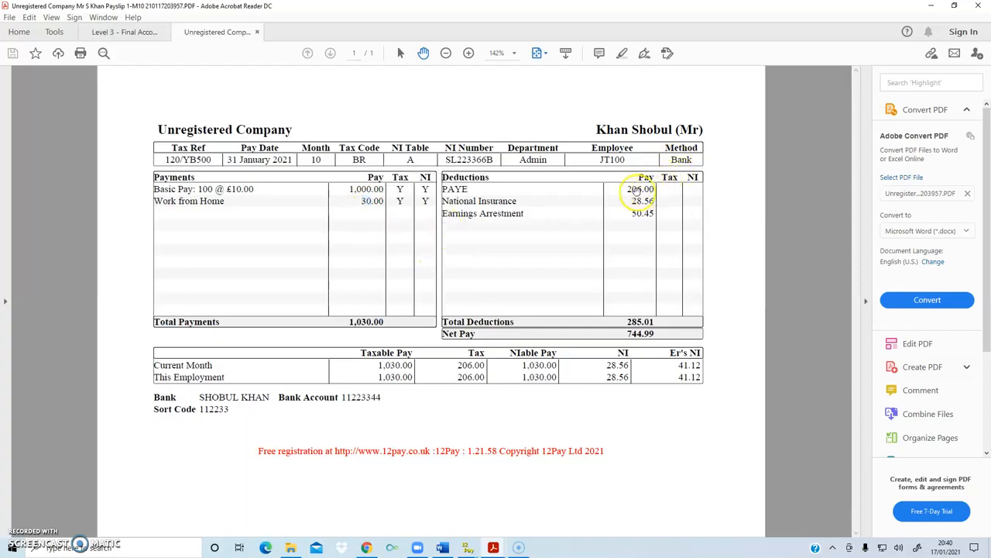
{"action": "left_click_drag", "start_coordinate": [628, 188], "coordinate": [655, 214]}
{"action": "left_click", "coordinate": [560, 336]}
{"action": "left_click_drag", "start_coordinate": [626, 334], "coordinate": [655, 334]}
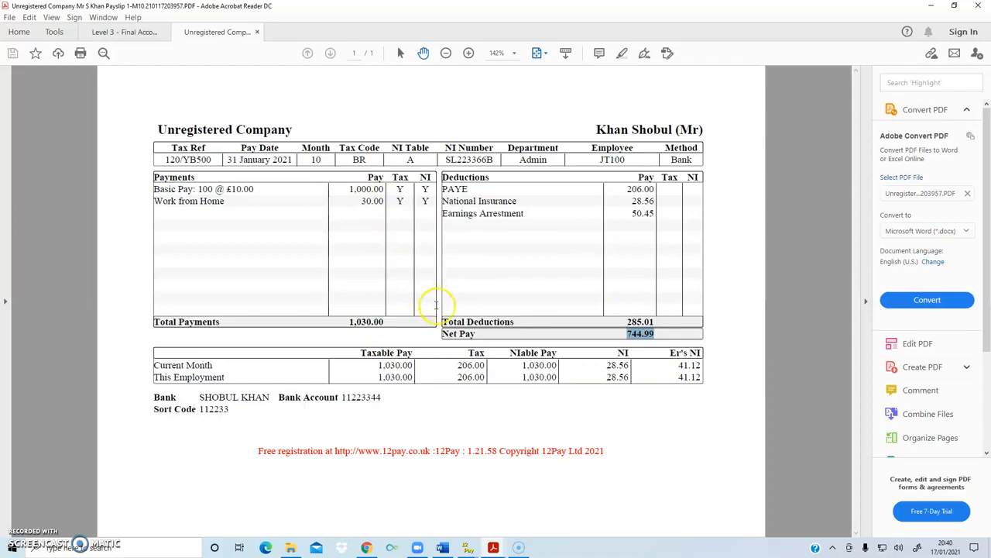
{"action": "left_click", "coordinate": [176, 403]}
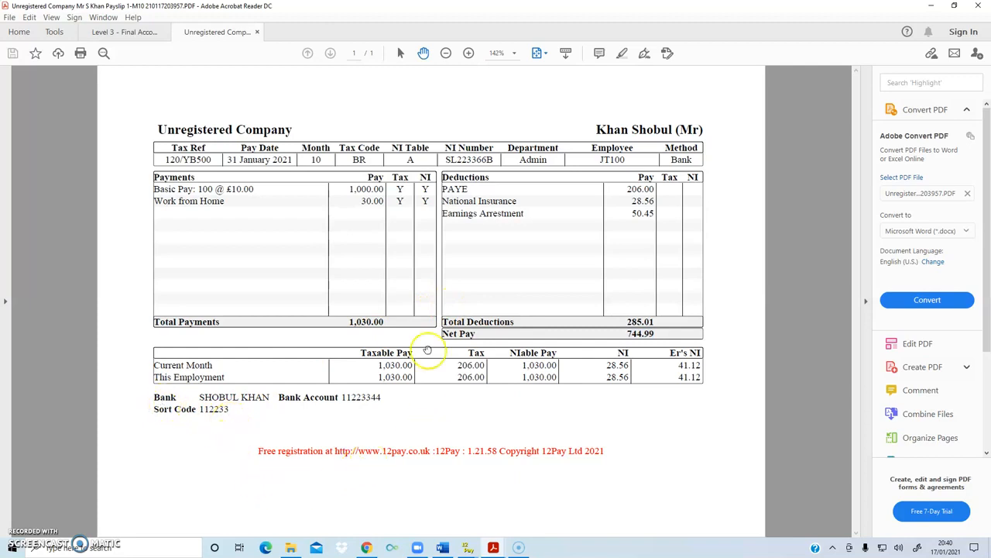
{"action": "left_click", "coordinate": [931, 5]}
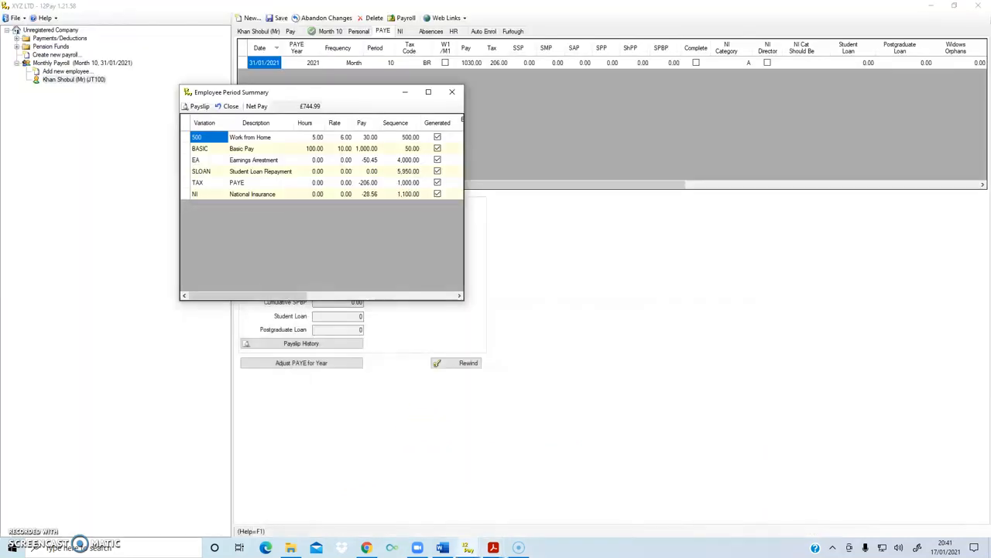
{"action": "left_click", "coordinate": [453, 92]}
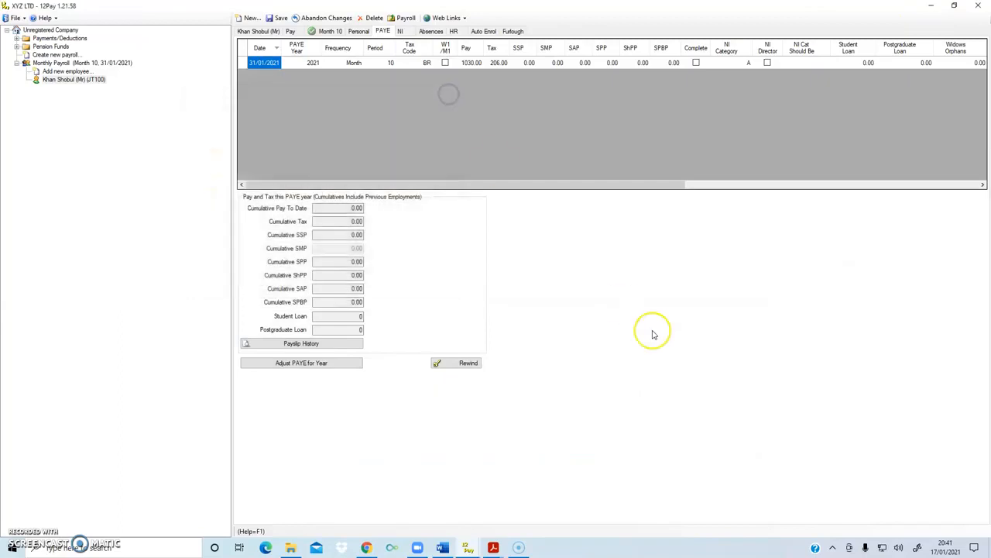
Set the payslip style to Sample A5 in the Monthly Payroll's reporting settings
{"action": "left_click", "coordinate": [122, 64]}
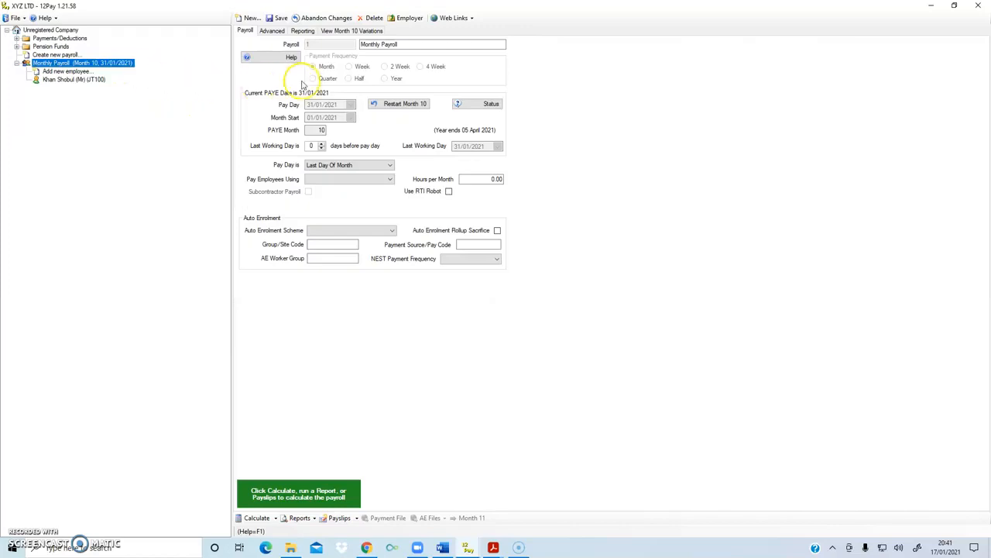
{"action": "left_click", "coordinate": [302, 31]}
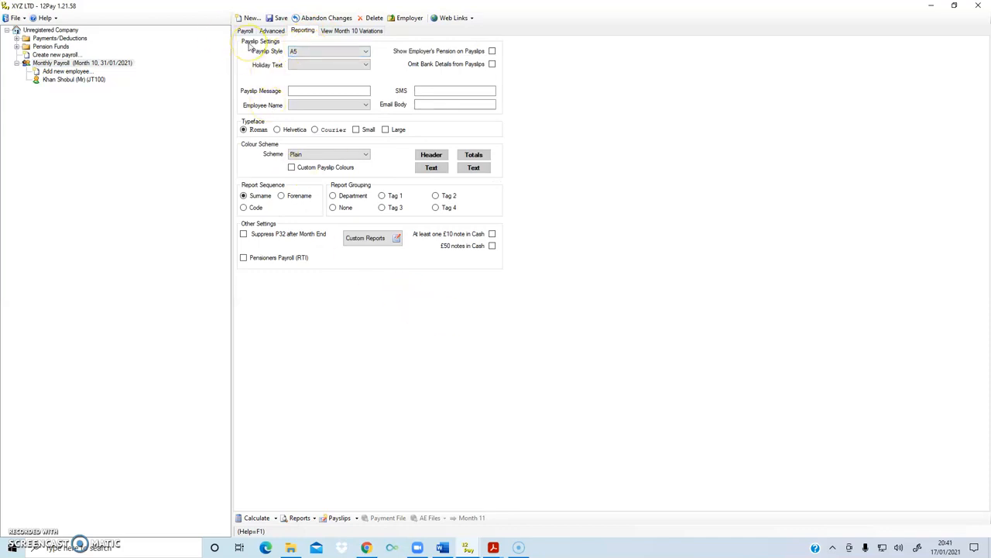
{"action": "left_click", "coordinate": [336, 52]}
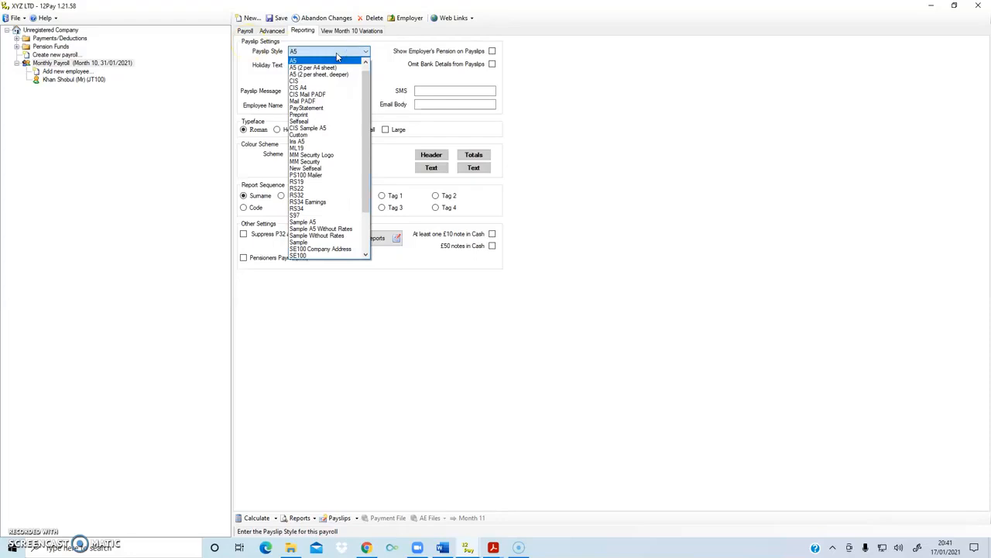
{"action": "left_click", "coordinate": [328, 223]}
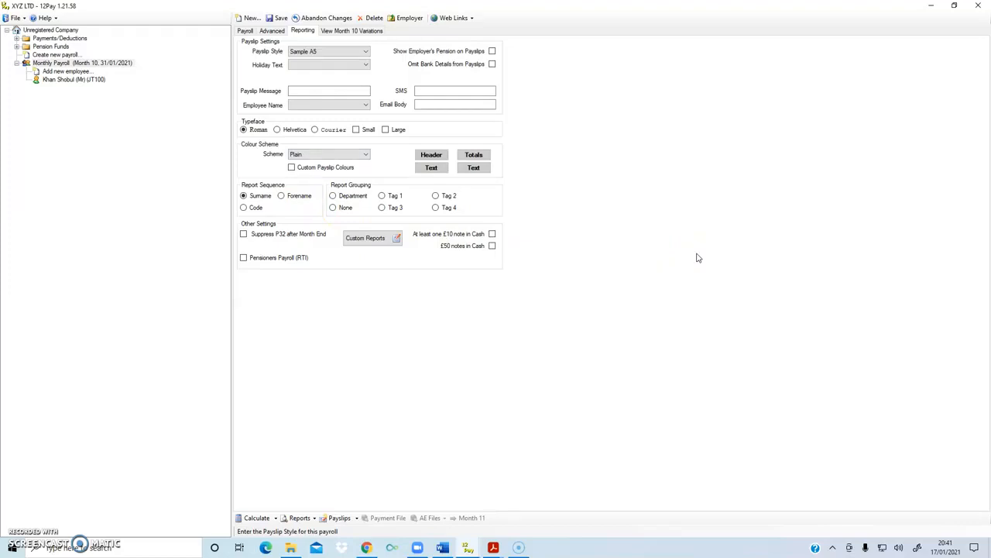
Examine the employee's HR details, including the payslip password field and the available payslip holiday text options
{"action": "left_click", "coordinate": [90, 79]}
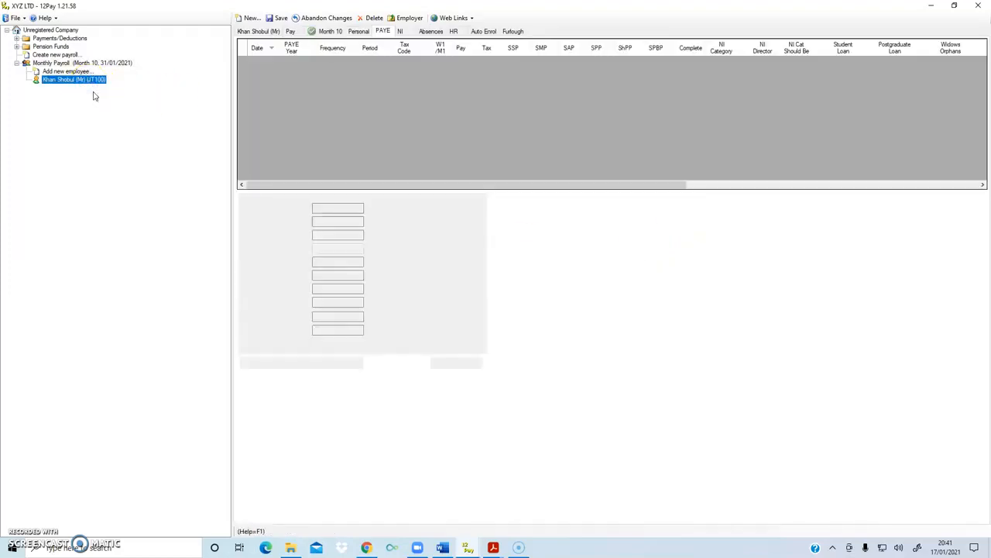
{"action": "left_click", "coordinate": [453, 31]}
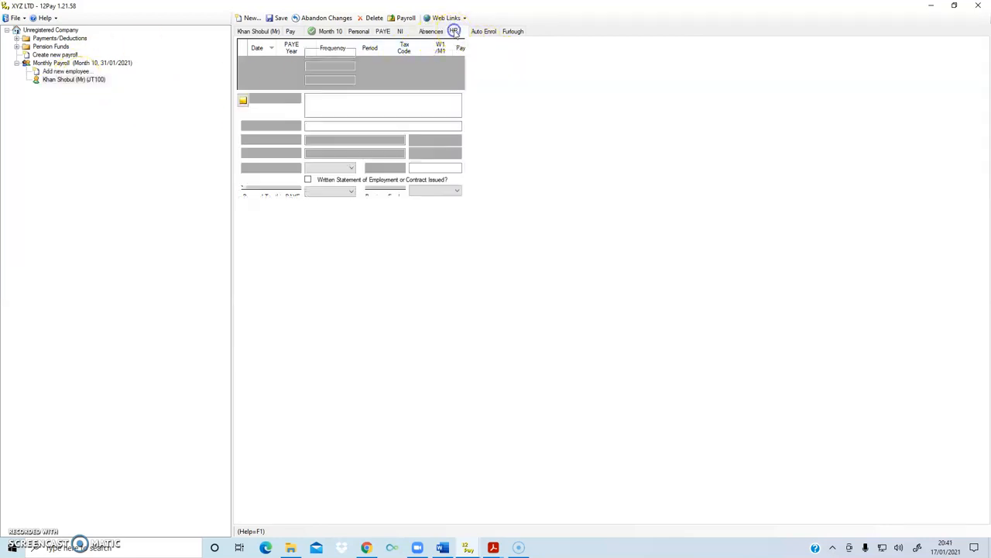
{"action": "left_click", "coordinate": [422, 168]}
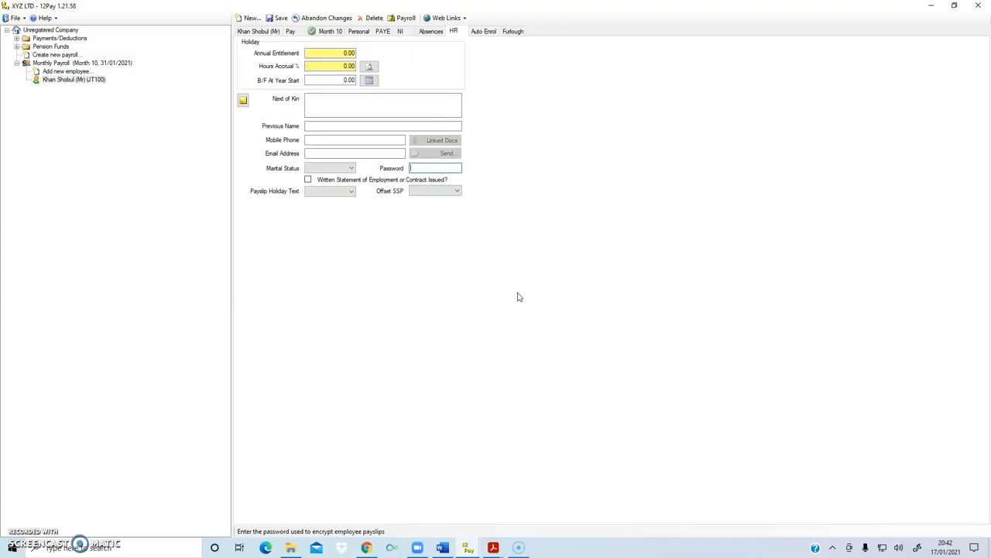
{"action": "left_click", "coordinate": [324, 192]}
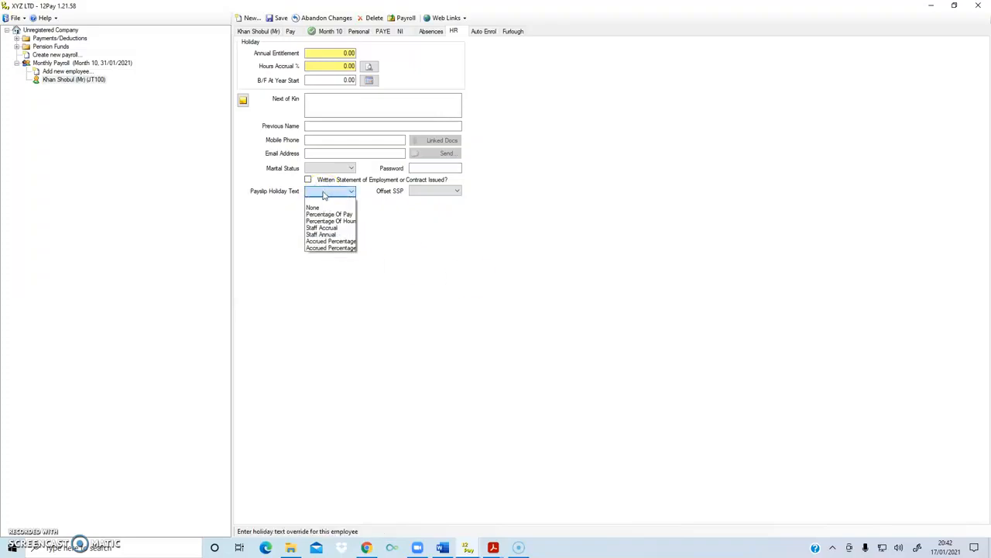
{"action": "left_click", "coordinate": [330, 235]}
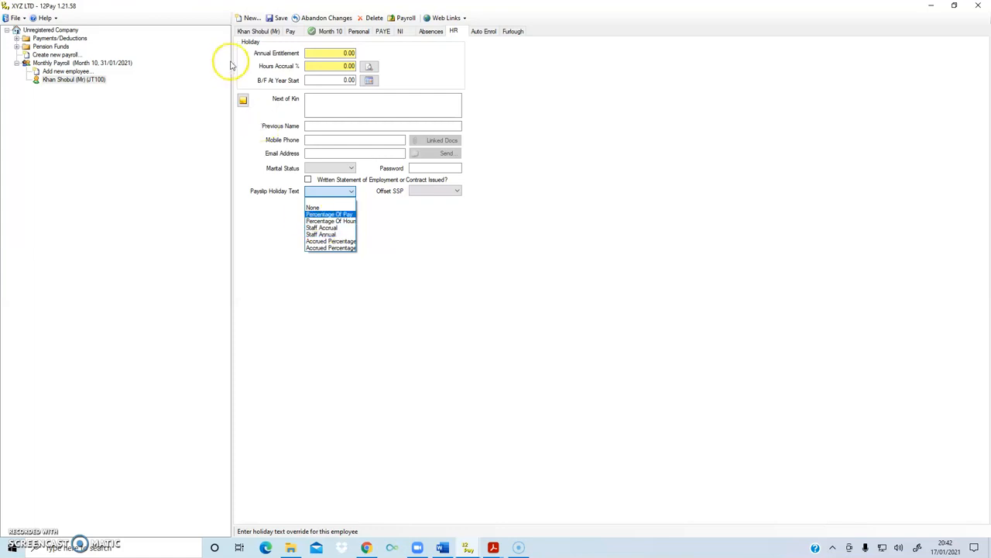
{"action": "left_click", "coordinate": [261, 31]}
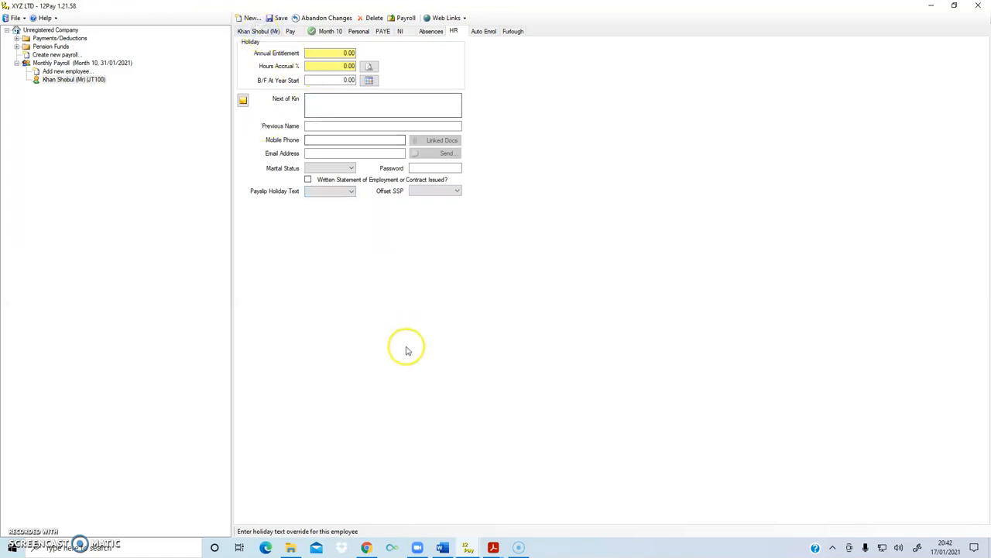